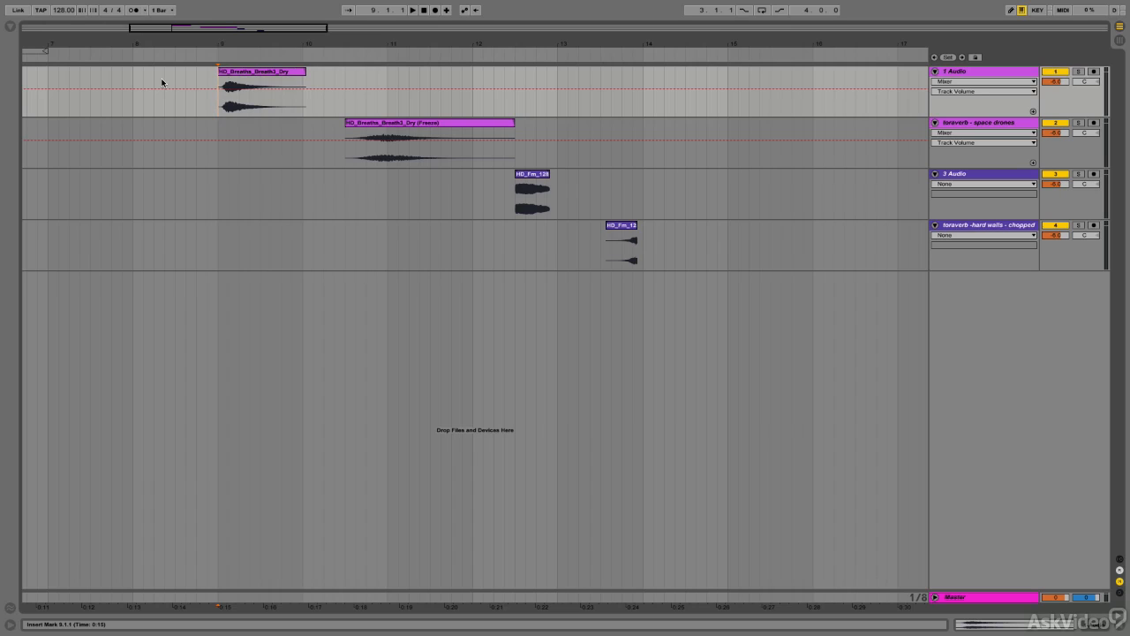
Play the arrangement's four clips from bar 9, and audition the HD_Breaths_Breath3_Dry clip on the 1 Audio track on its own.
key(space)
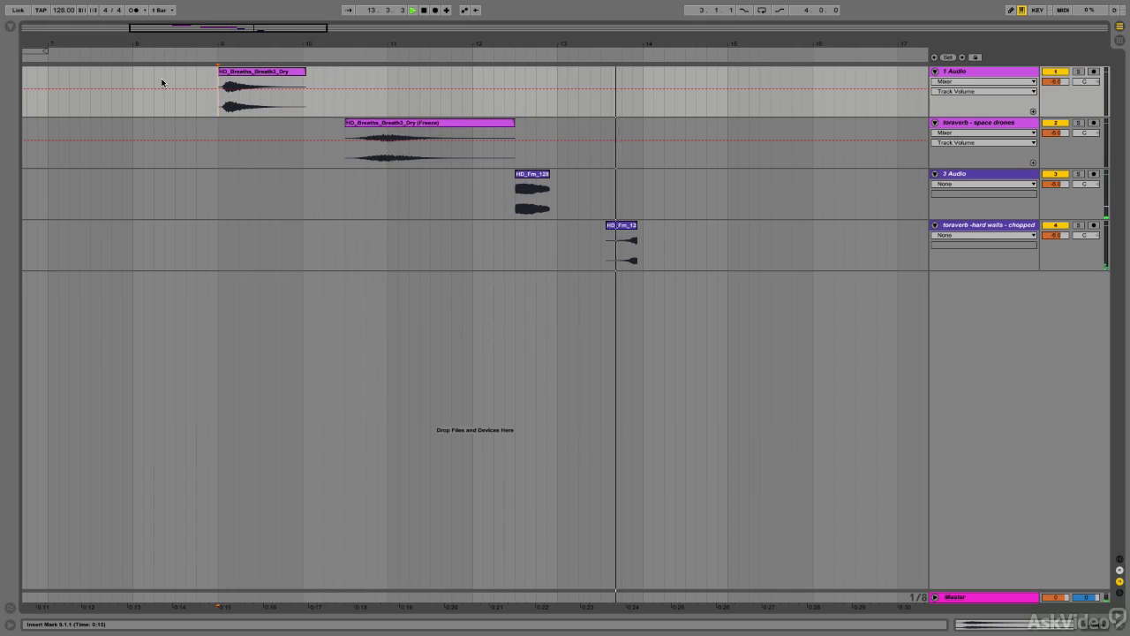
key(space)
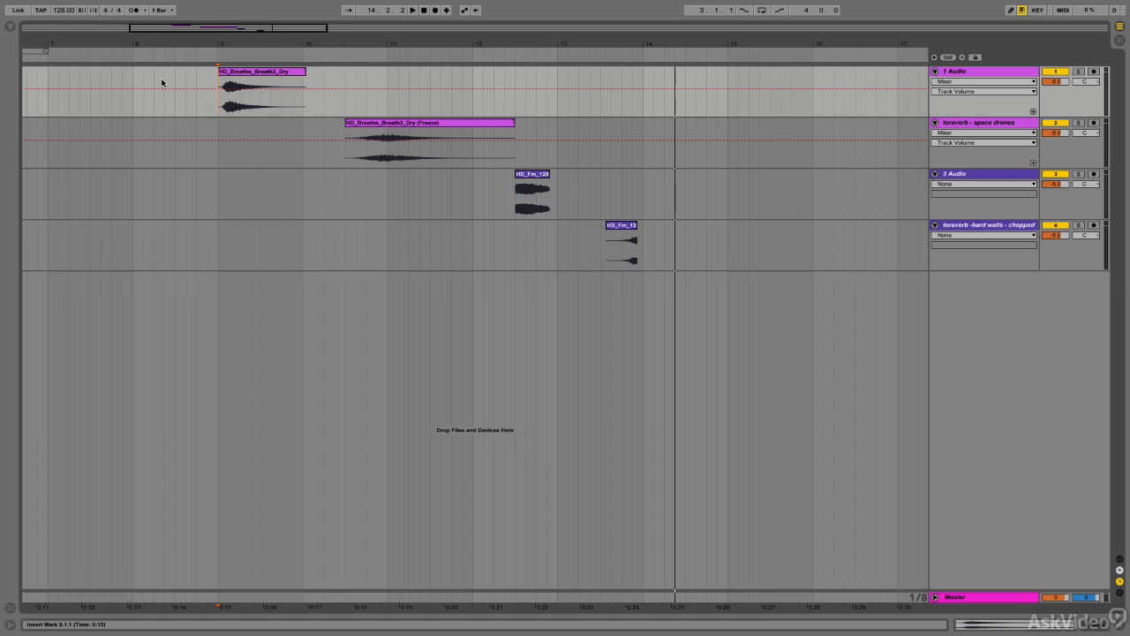
click(280, 72)
key(space)
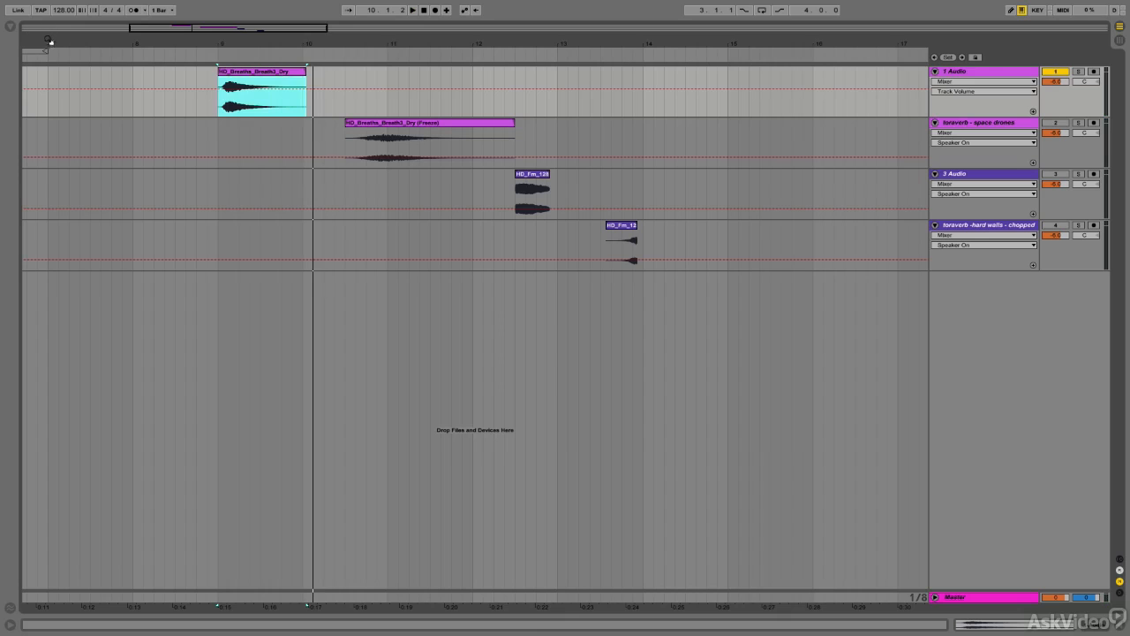
Load the local VST plug-in Toraverb onto the 1 Audio track, hide the browser and device view, and move the plug-in window clear of the clips.
click(11, 27)
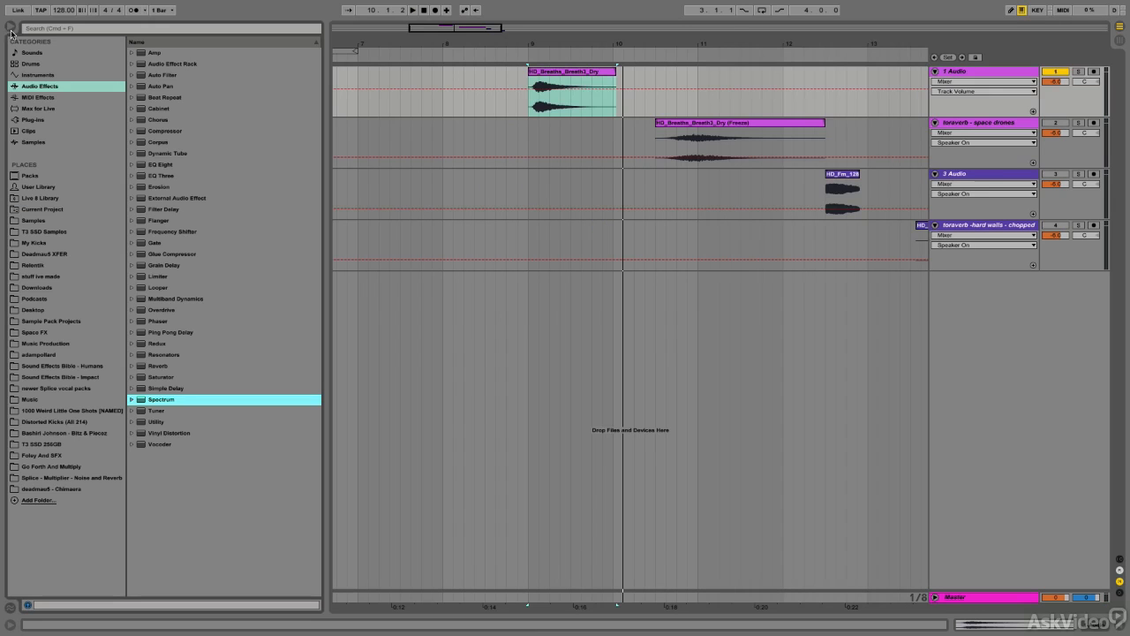
click(48, 120)
click(132, 63)
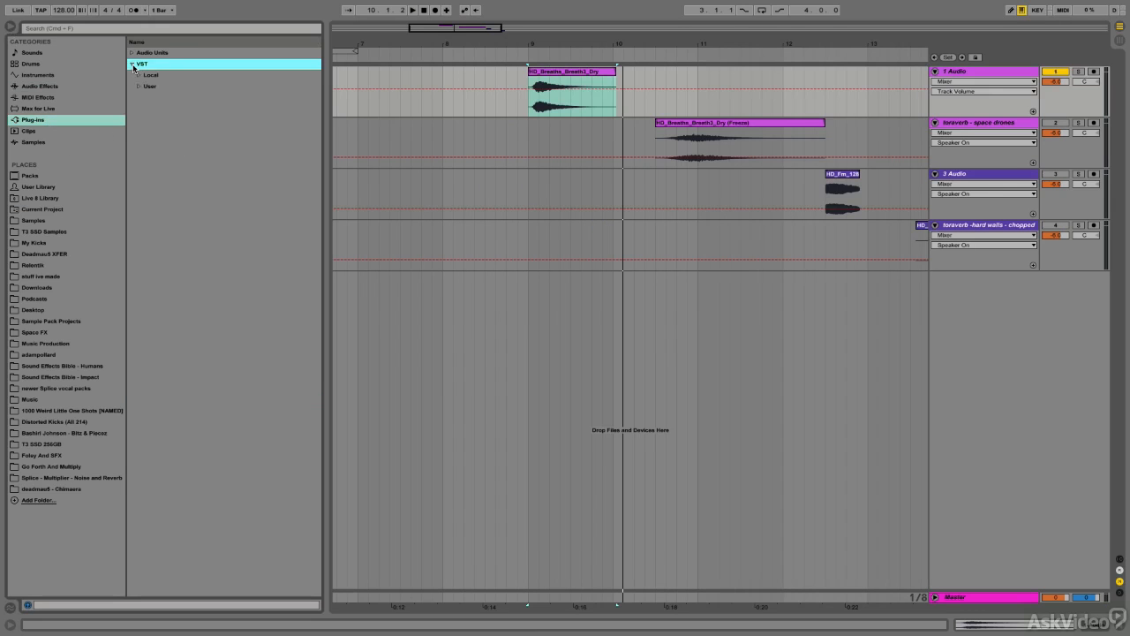
click(140, 75)
scroll(197, 391, down, 20)
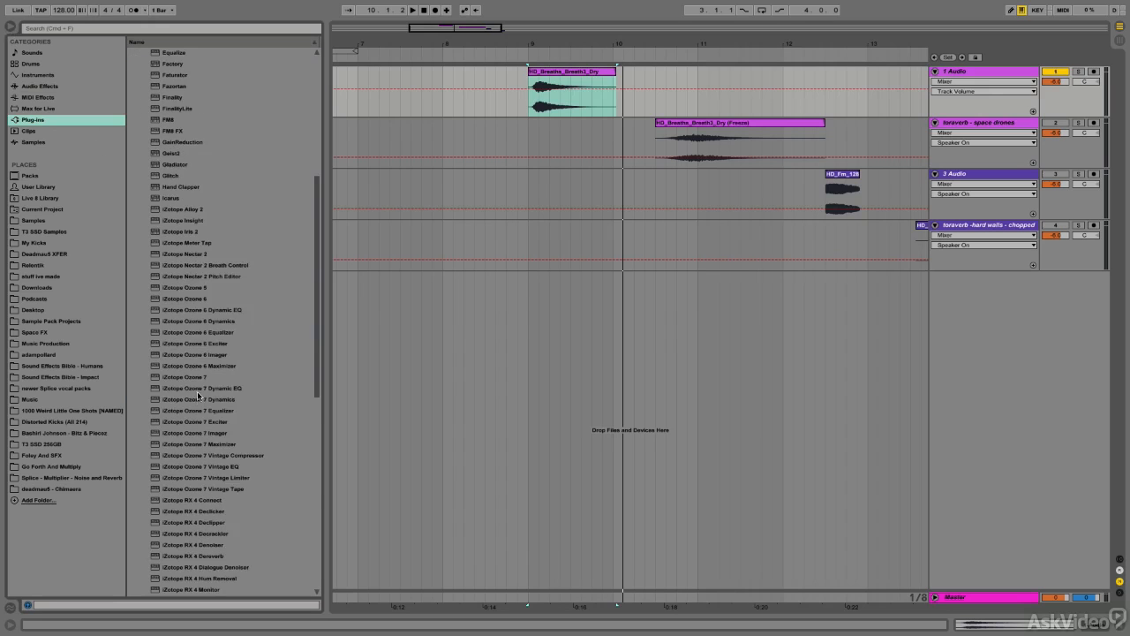
scroll(190, 443, down, 3)
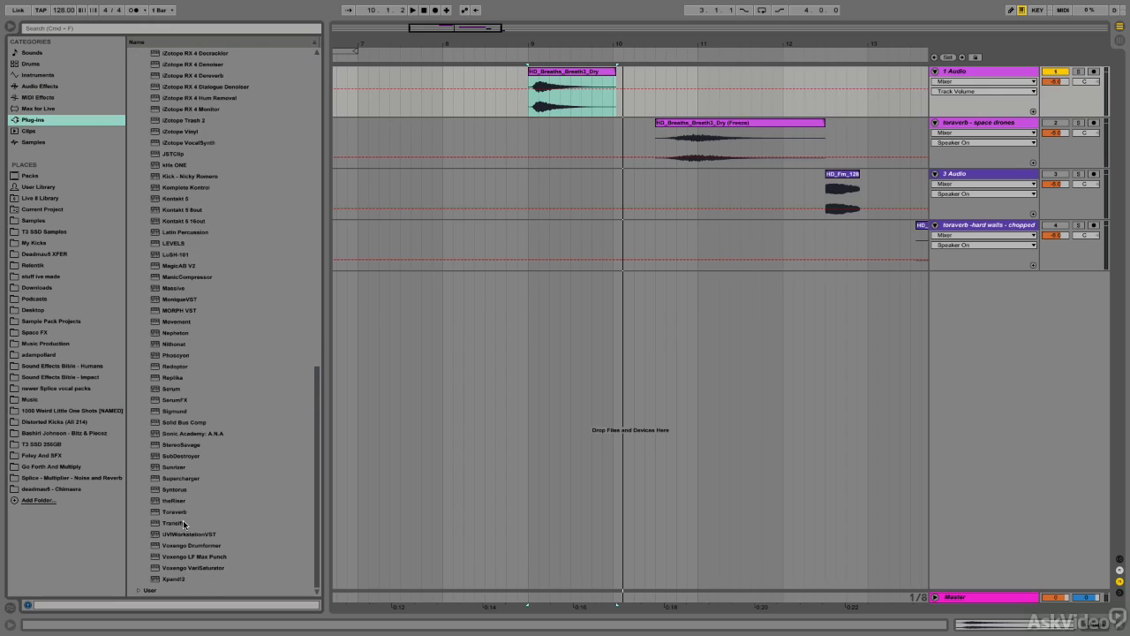
double_click(183, 513)
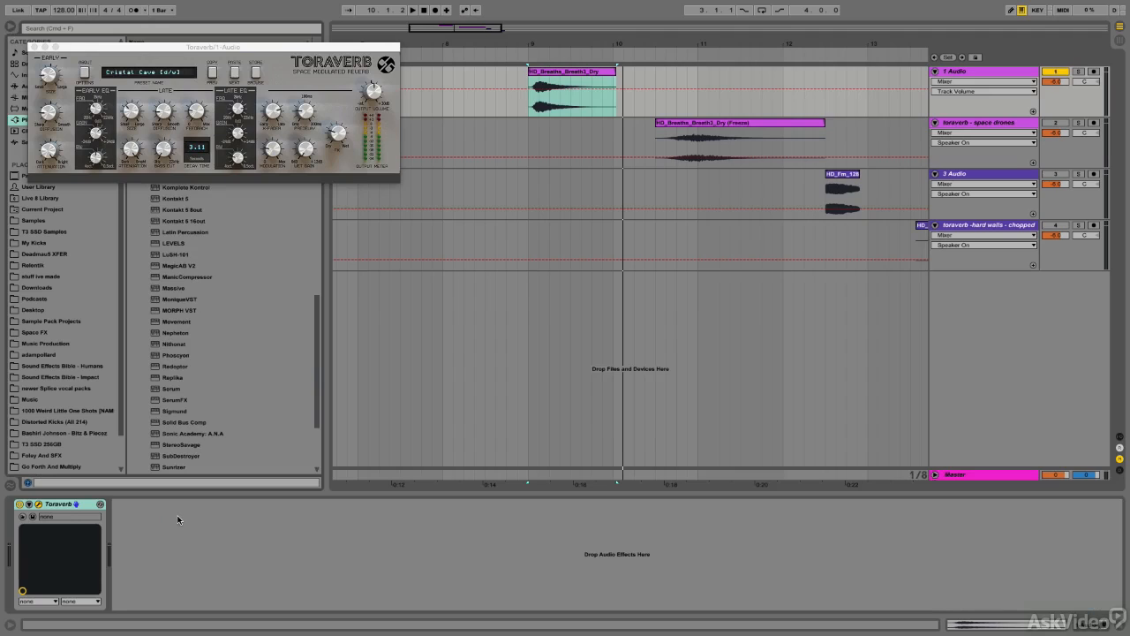
key(super+alt+b)
key(super+alt+l)
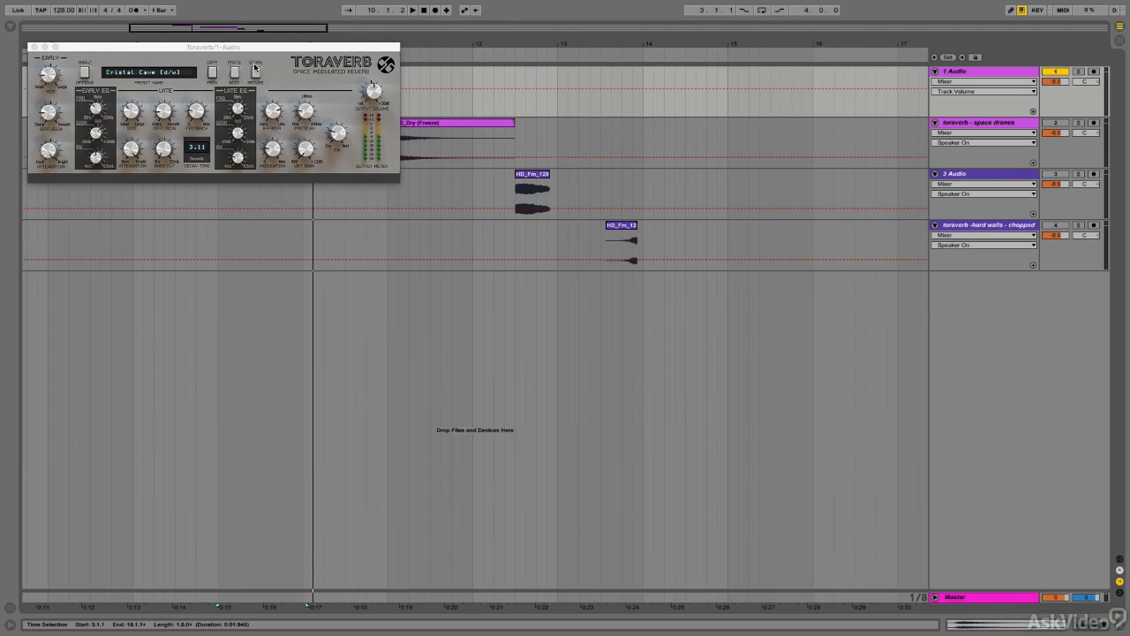
drag(258, 48, 332, 297)
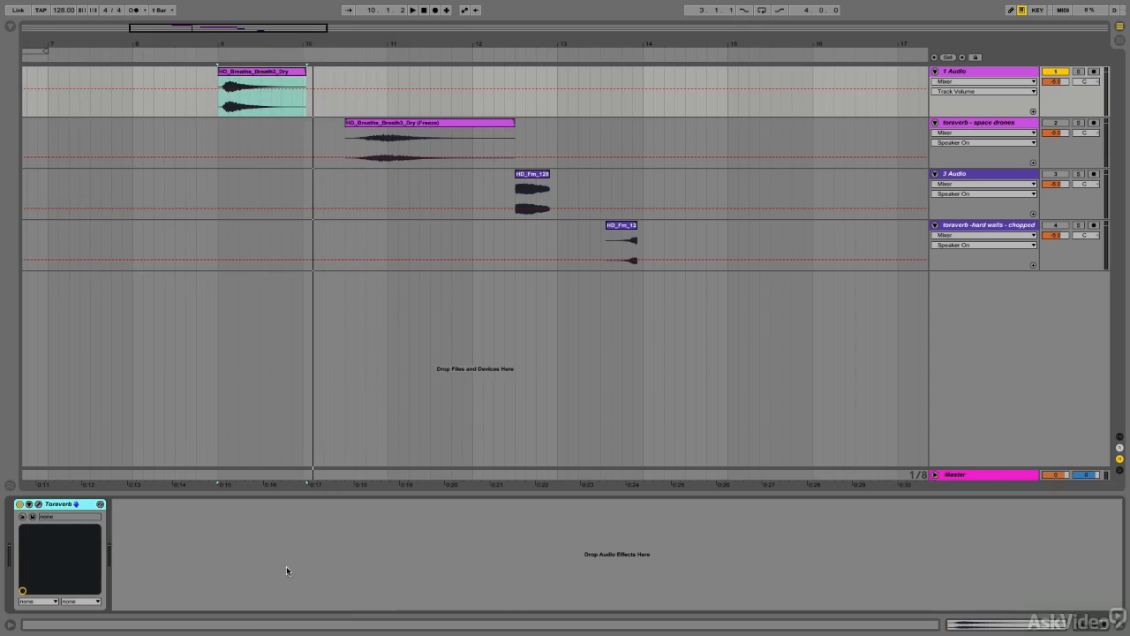
Load the Space Drones preset from Toraverb's Wet category and audition it on the dry breath clip.
click(39, 504)
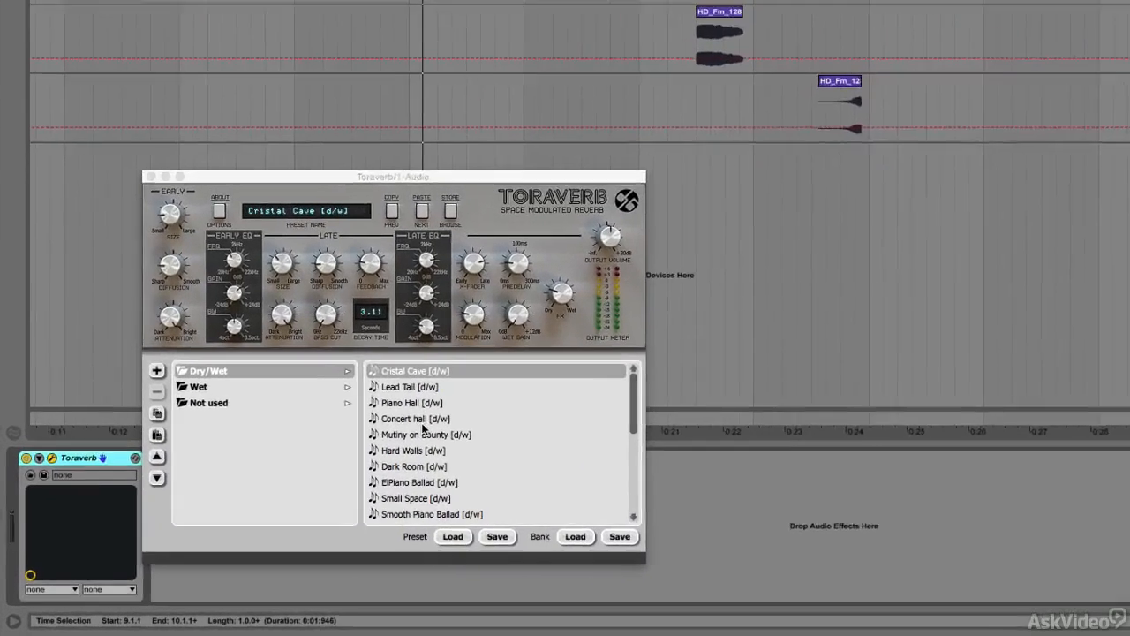
scroll(309, 496, down, 1)
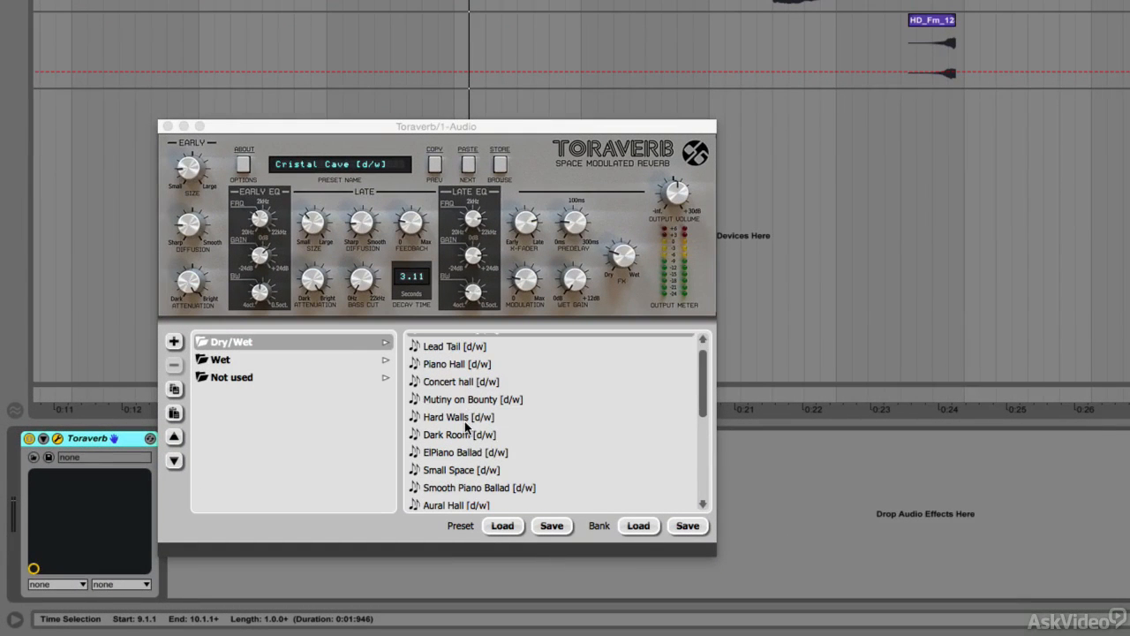
scroll(465, 428, down, 6)
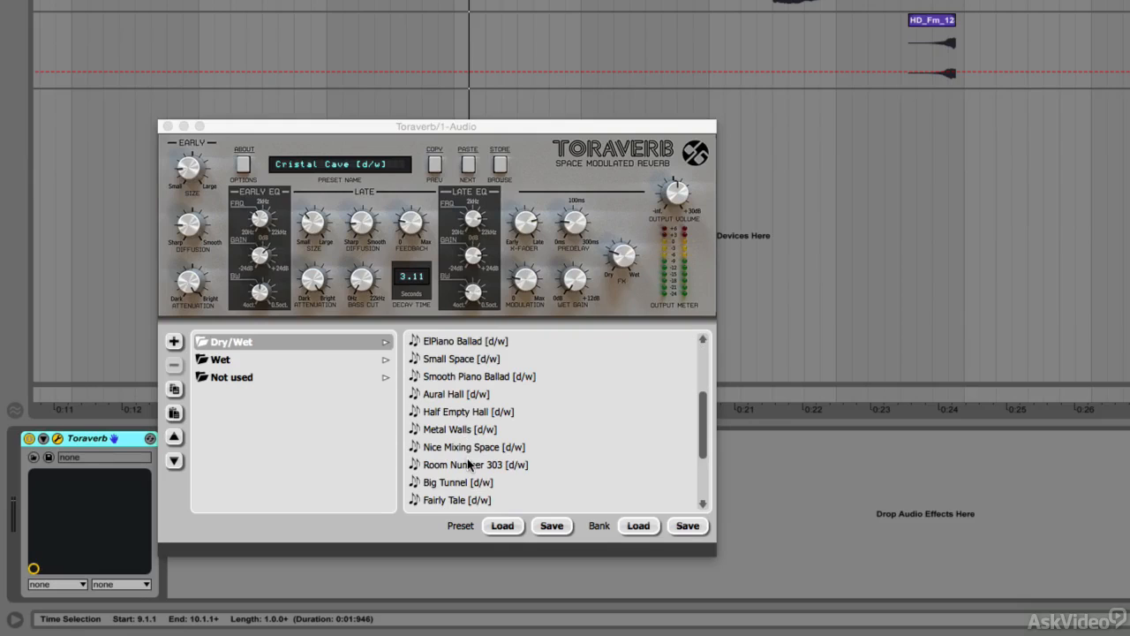
scroll(467, 459, down, 1)
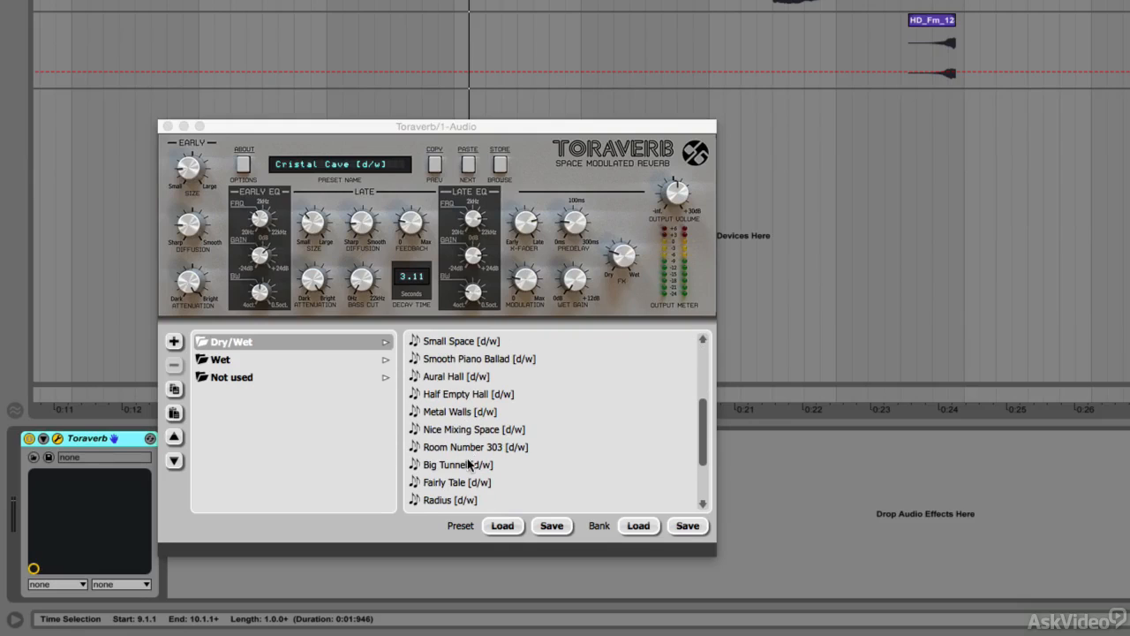
click(346, 364)
scroll(467, 429, down, 4)
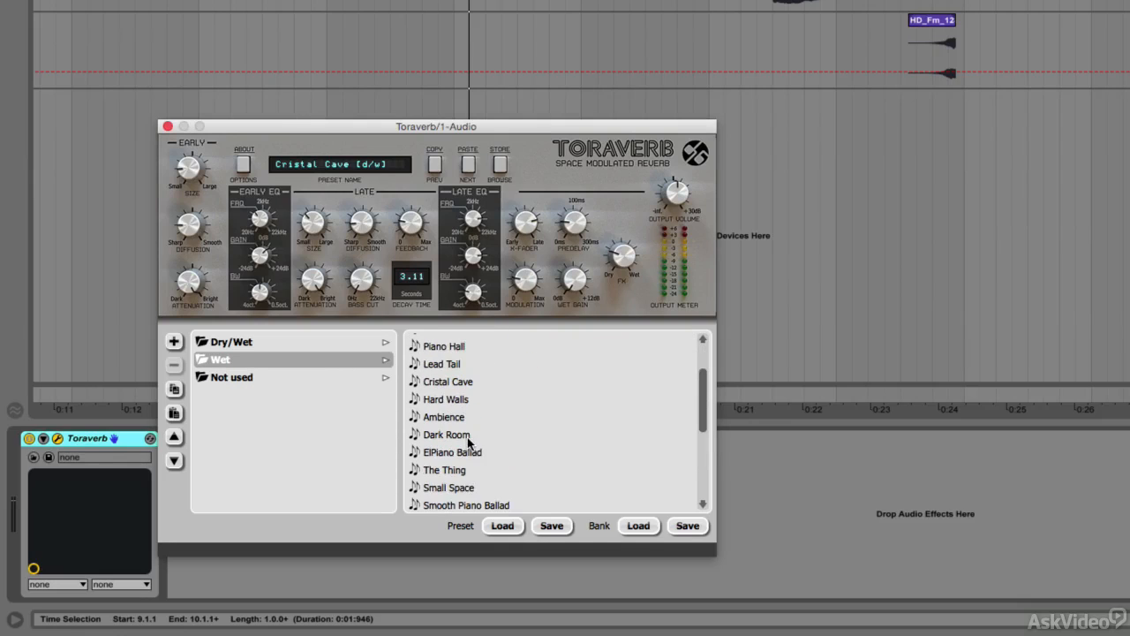
scroll(468, 442, down, 10)
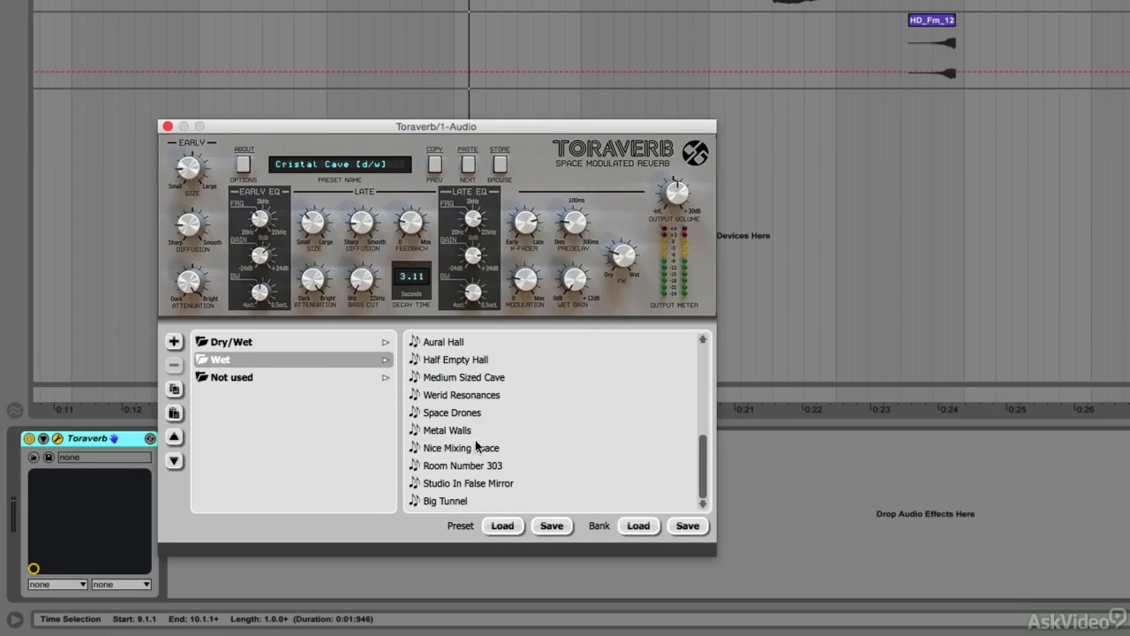
click(481, 414)
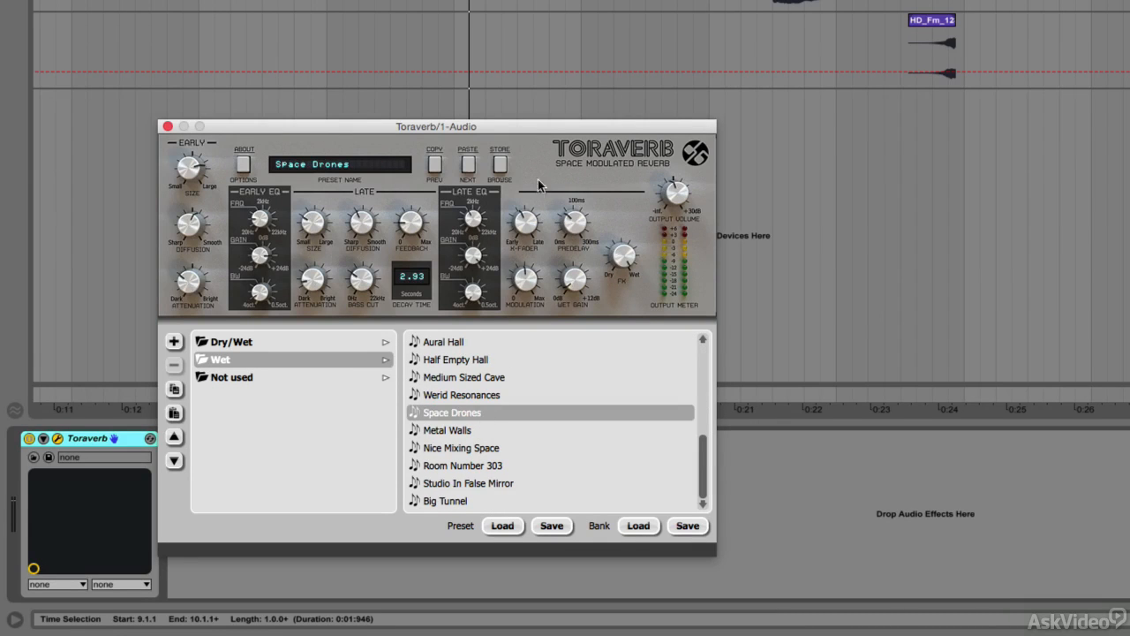
drag(534, 129, 491, 185)
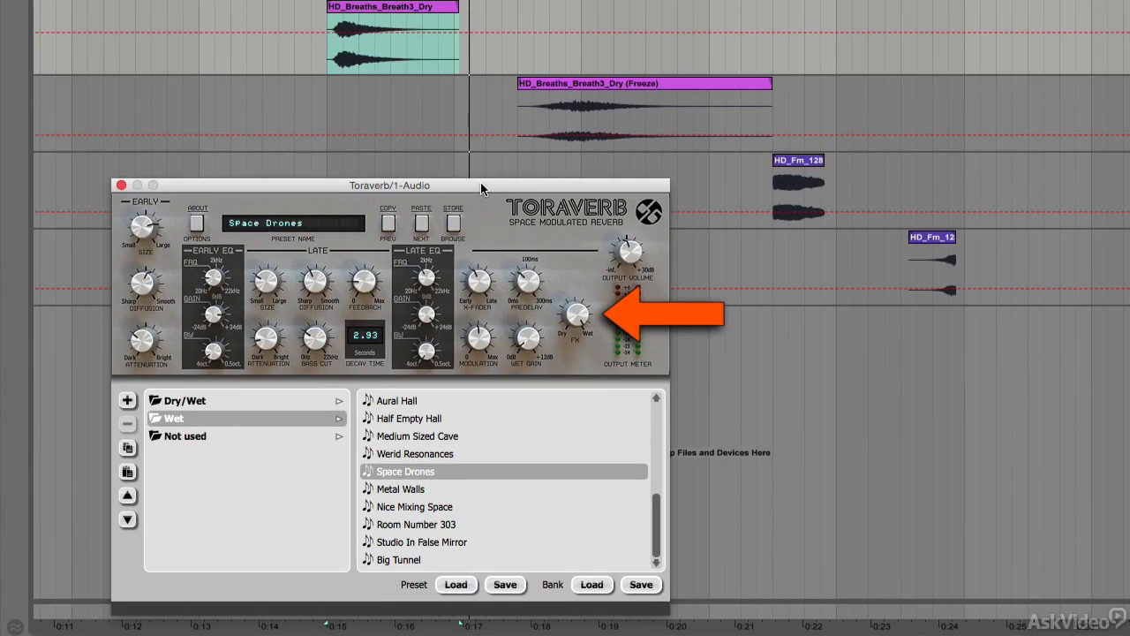
key(space)
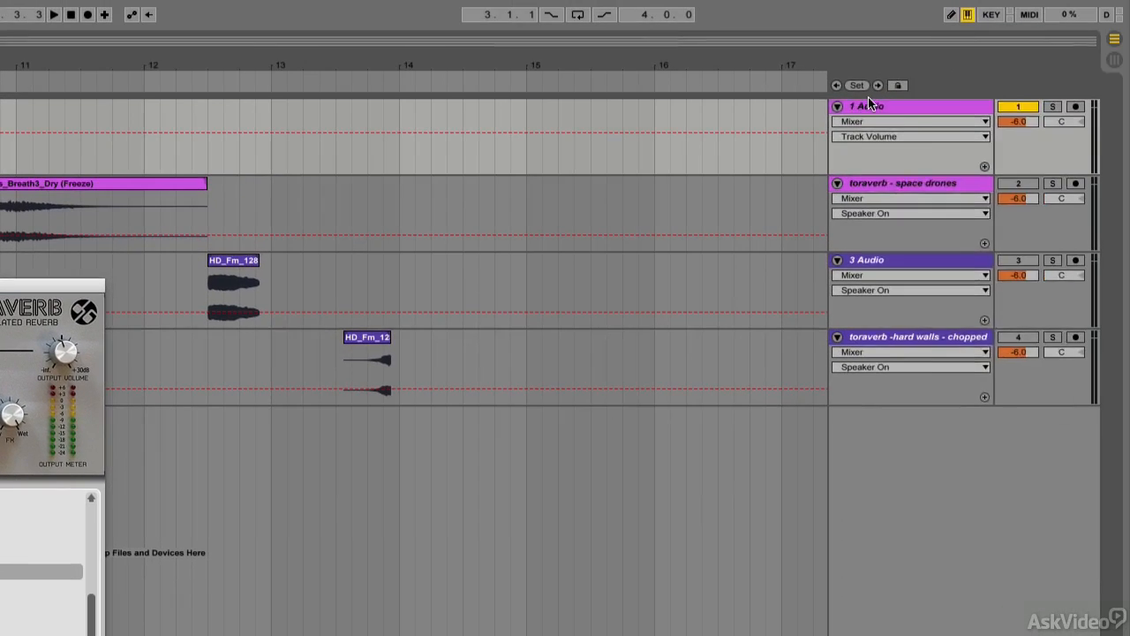
Freeze and flatten the 1 Audio track to print the Toraverb effect into the audio.
right_click(867, 100)
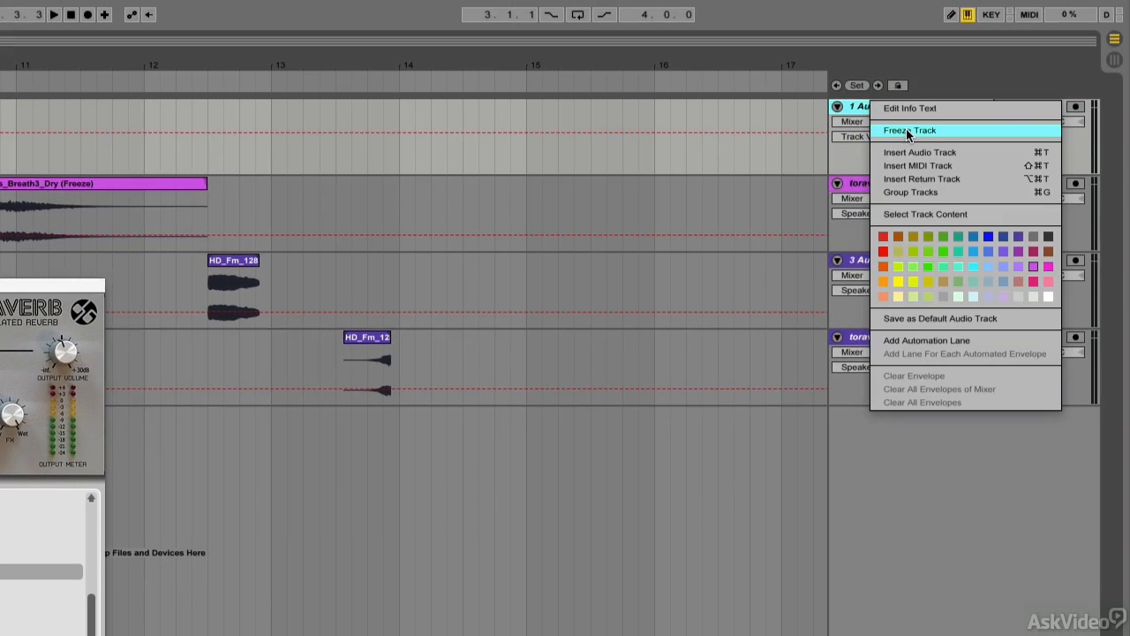
click(906, 130)
right_click(903, 110)
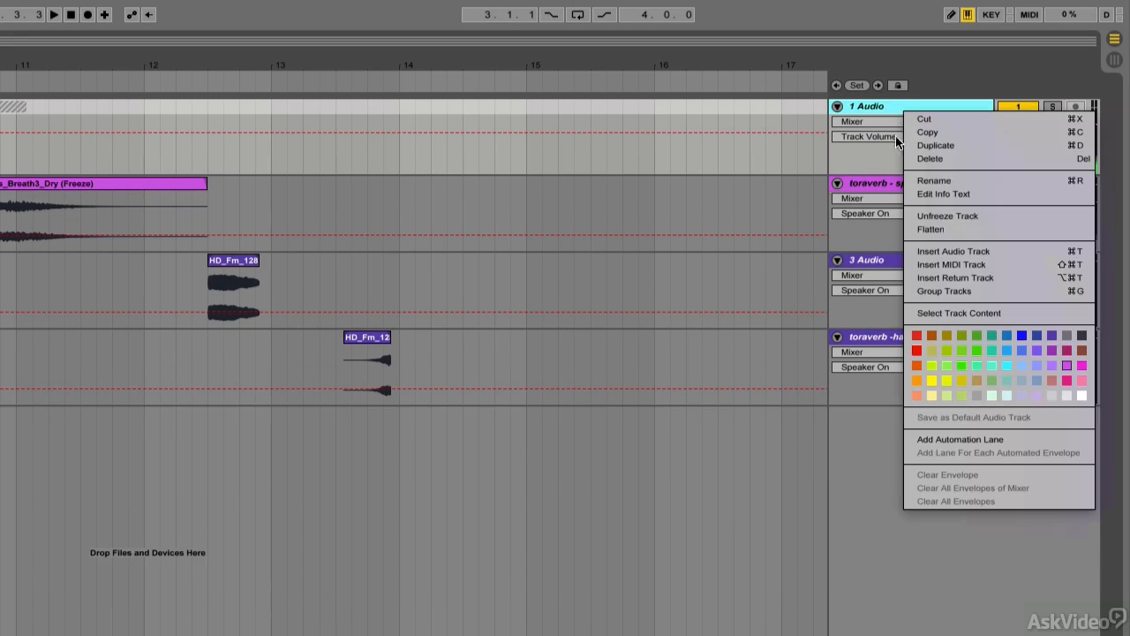
click(936, 216)
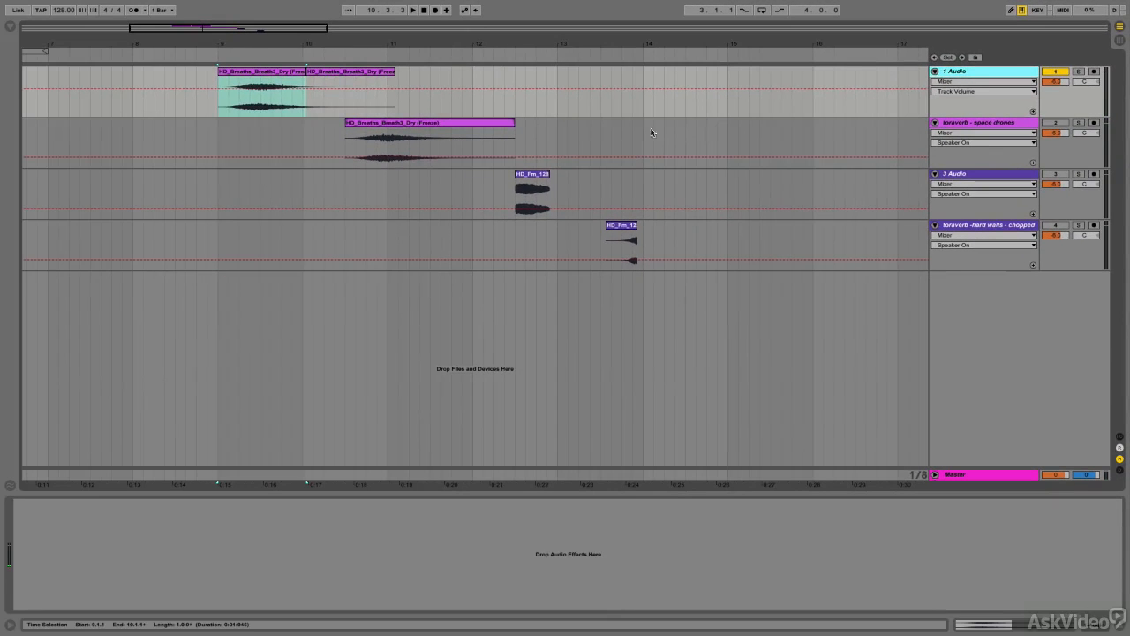
Consolidate the flattened breath audio on the 1 Audio track from bar 9 to bar 11 into one clip and play it.
drag(431, 109, 223, 111)
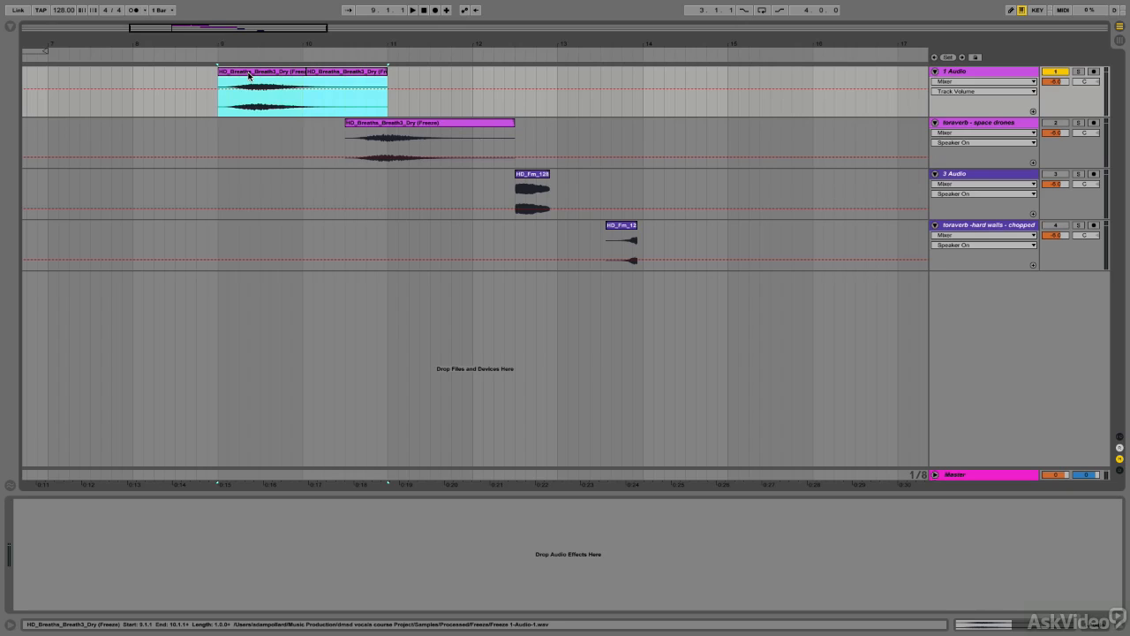
right_click(248, 75)
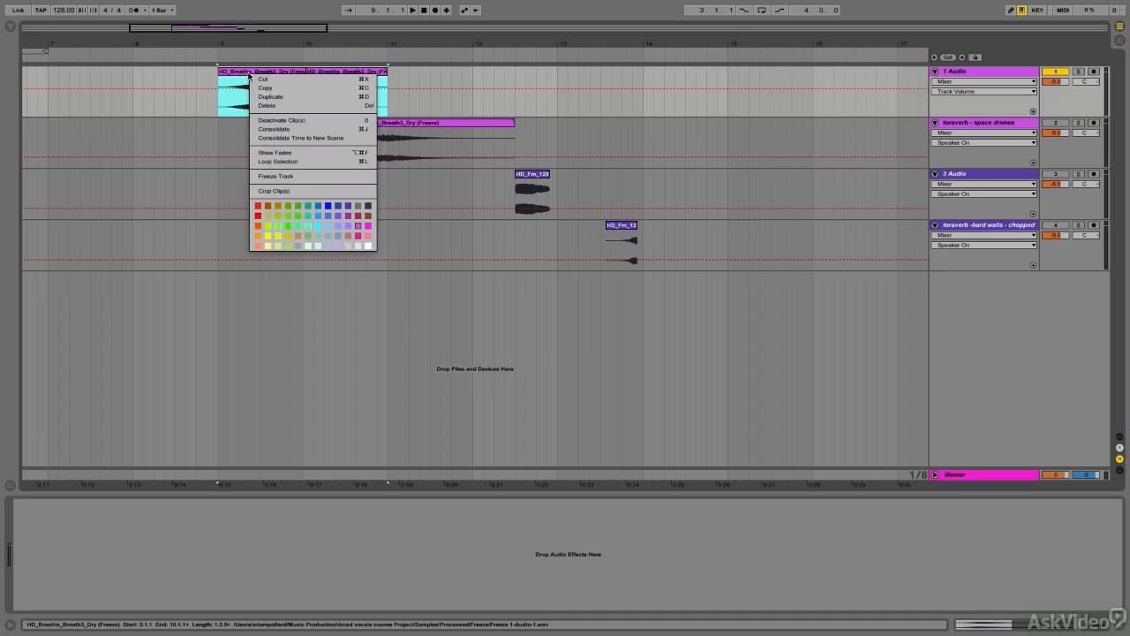
click(273, 132)
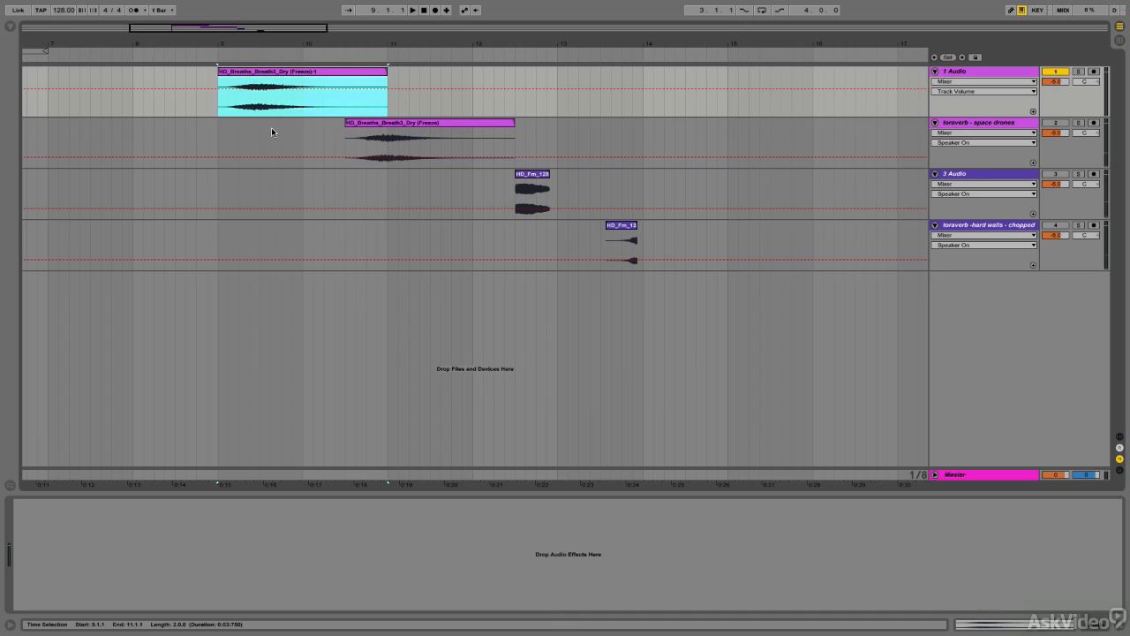
key(space)
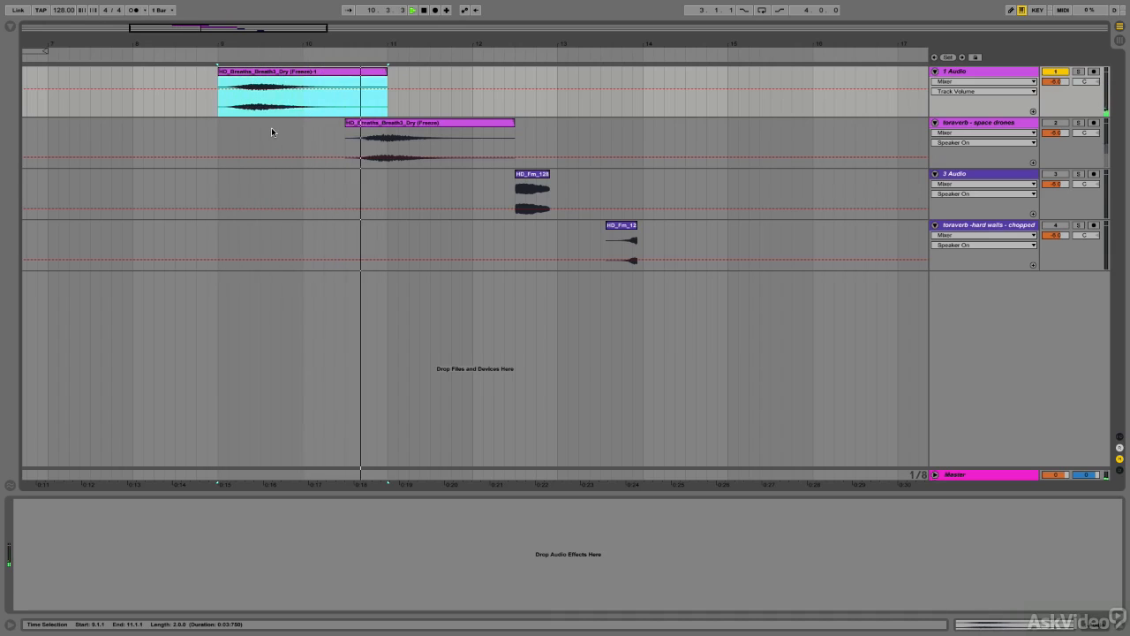
key(space)
Audition the HD_Fm_128 clip on the 3 Audio track from position 12.3.1.
click(515, 206)
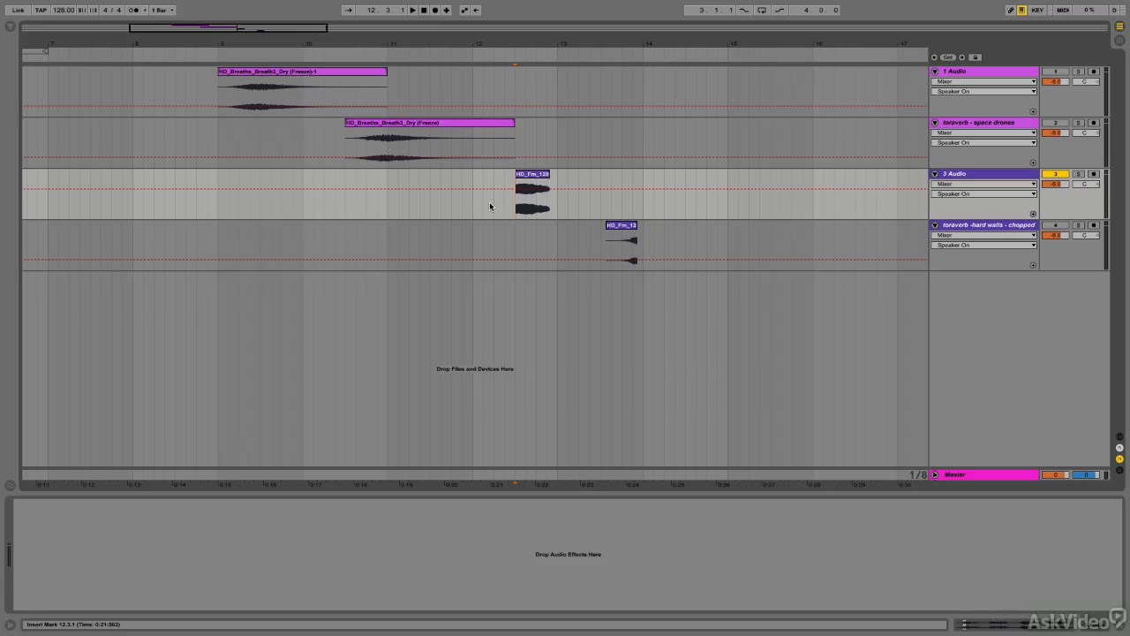
key(space)
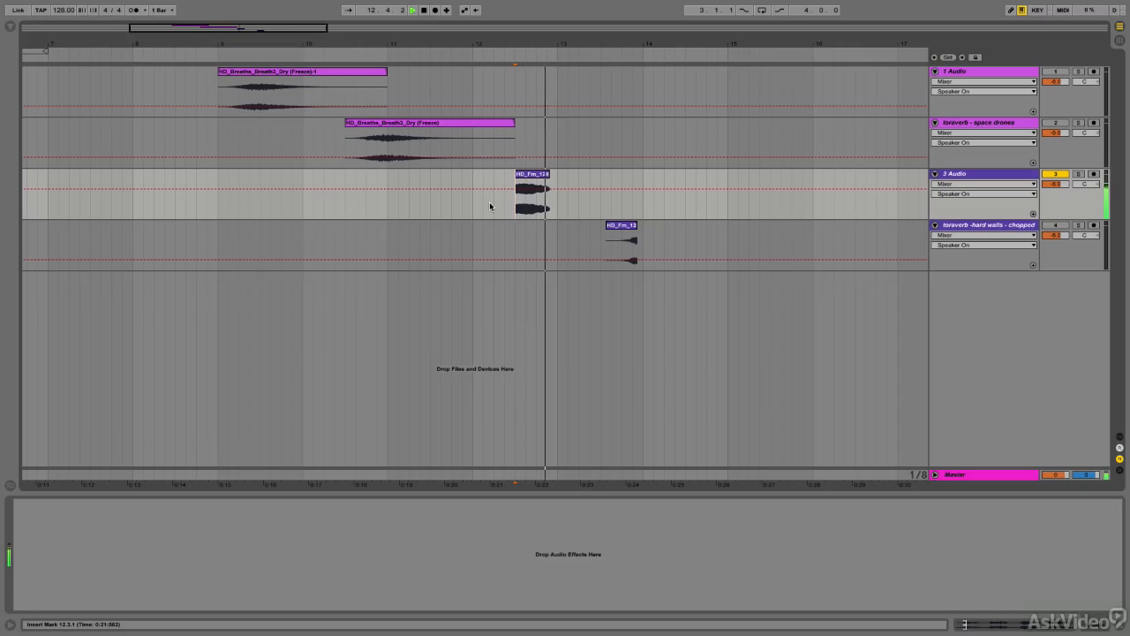
key(space)
Load Toraverb onto the 3 Audio track and choose the Hard Walls preset from its Wet category.
click(12, 29)
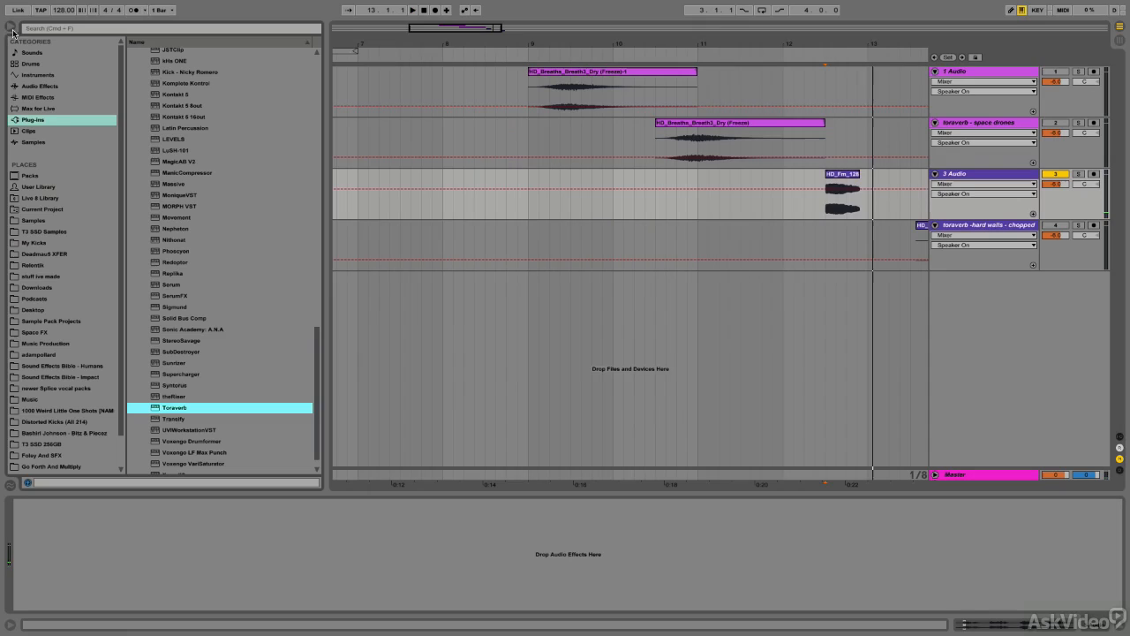
double_click(188, 409)
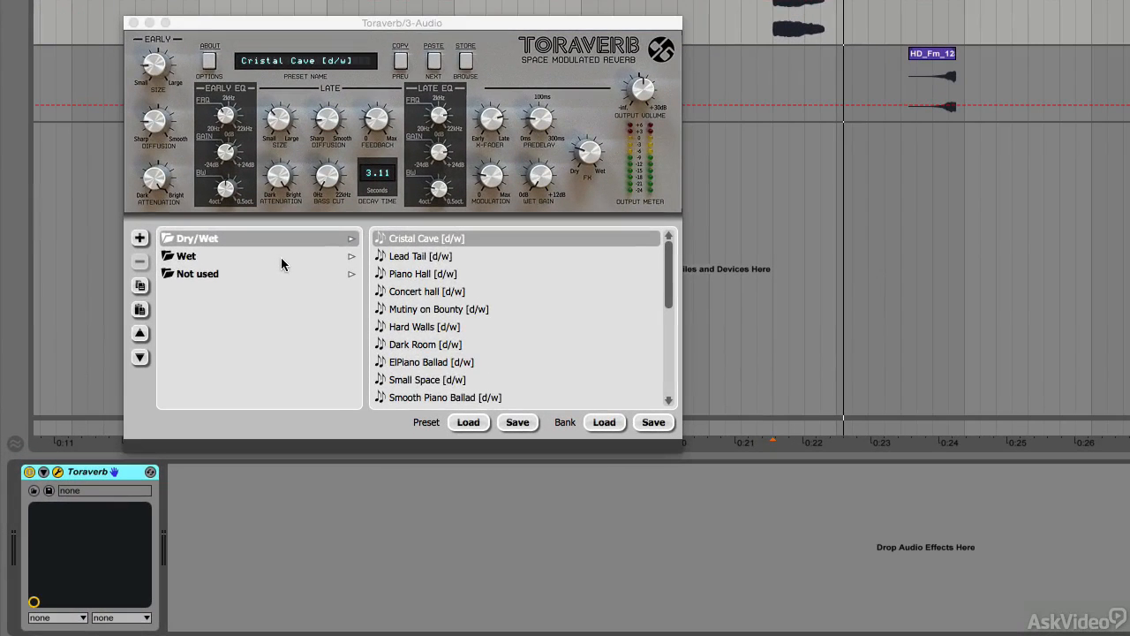
click(281, 257)
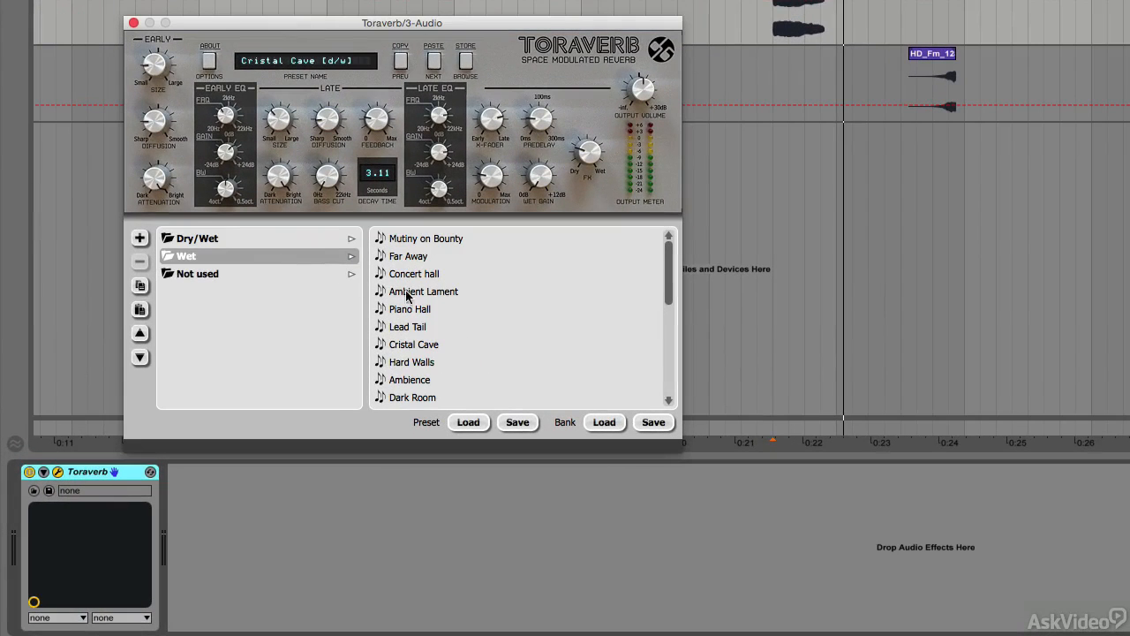
click(427, 364)
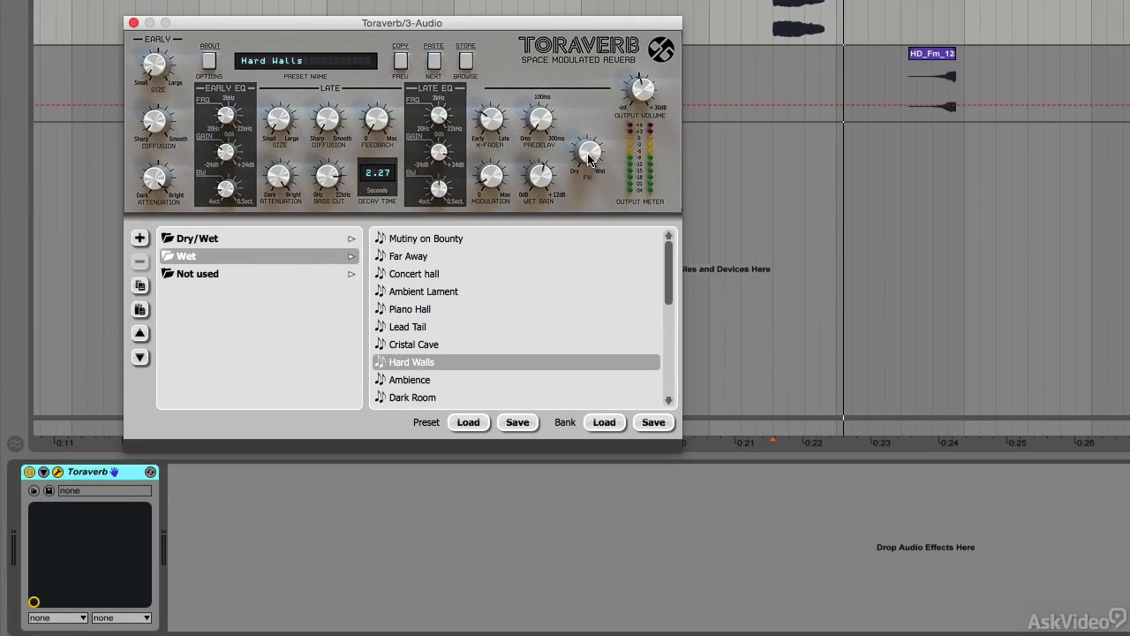
Set Toraverb's FX mix to 0/100% (Dry/Wet) and audition the effect on the 3 Audio clip.
drag(583, 150, 592, 110)
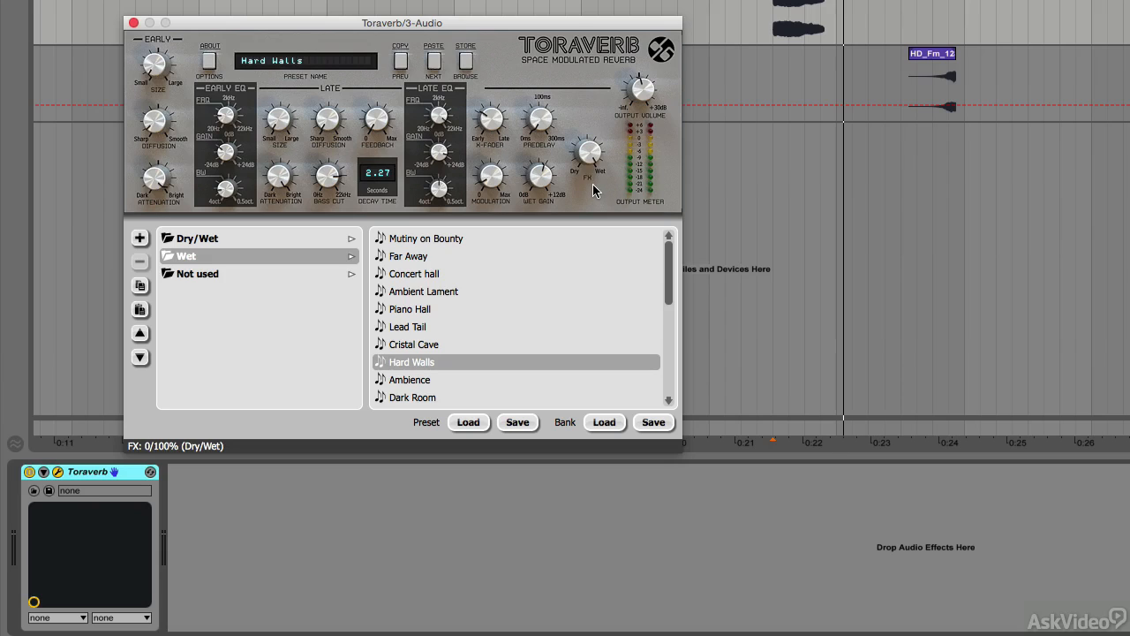
click(793, 2)
key(space)
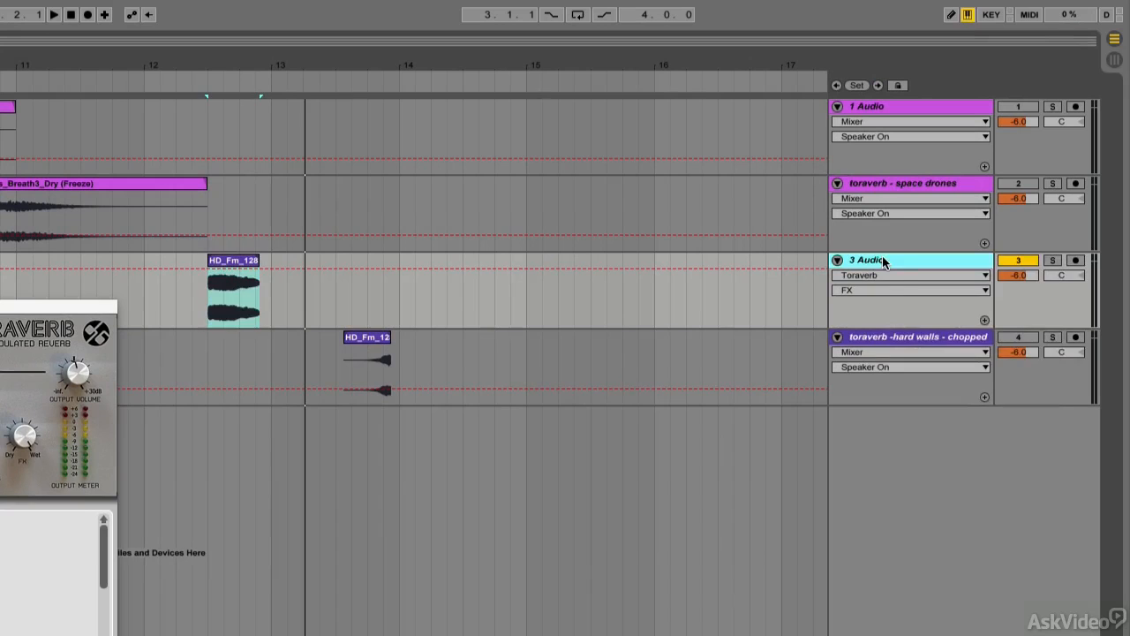
Freeze and flatten the 3 Audio track to print the Toraverb effect into its audio.
right_click(883, 258)
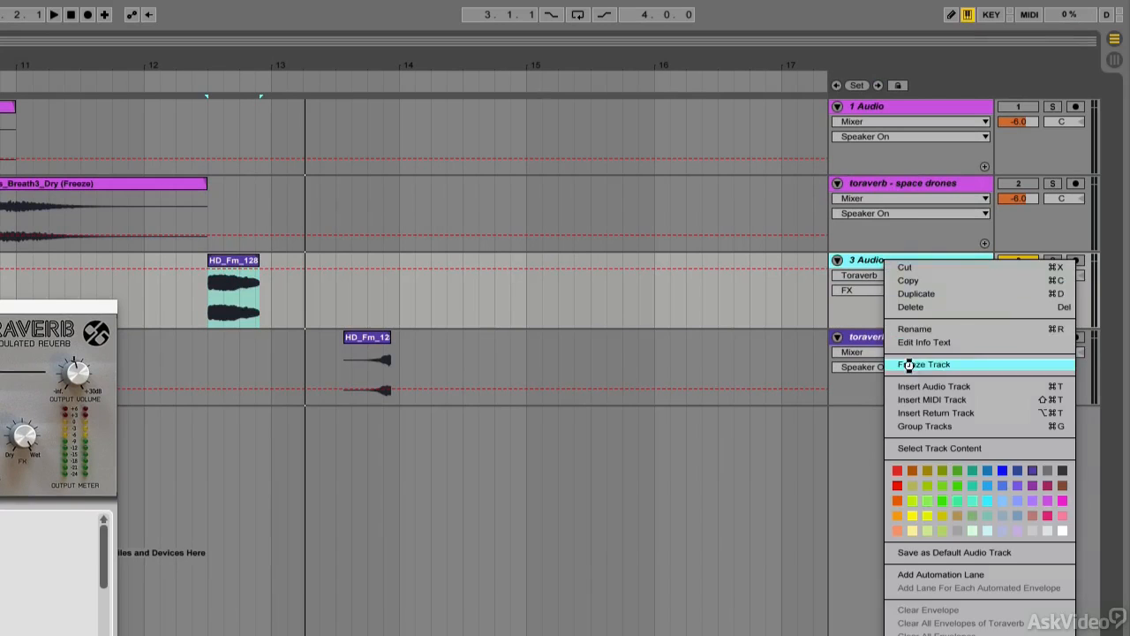
click(910, 364)
right_click(896, 261)
click(922, 378)
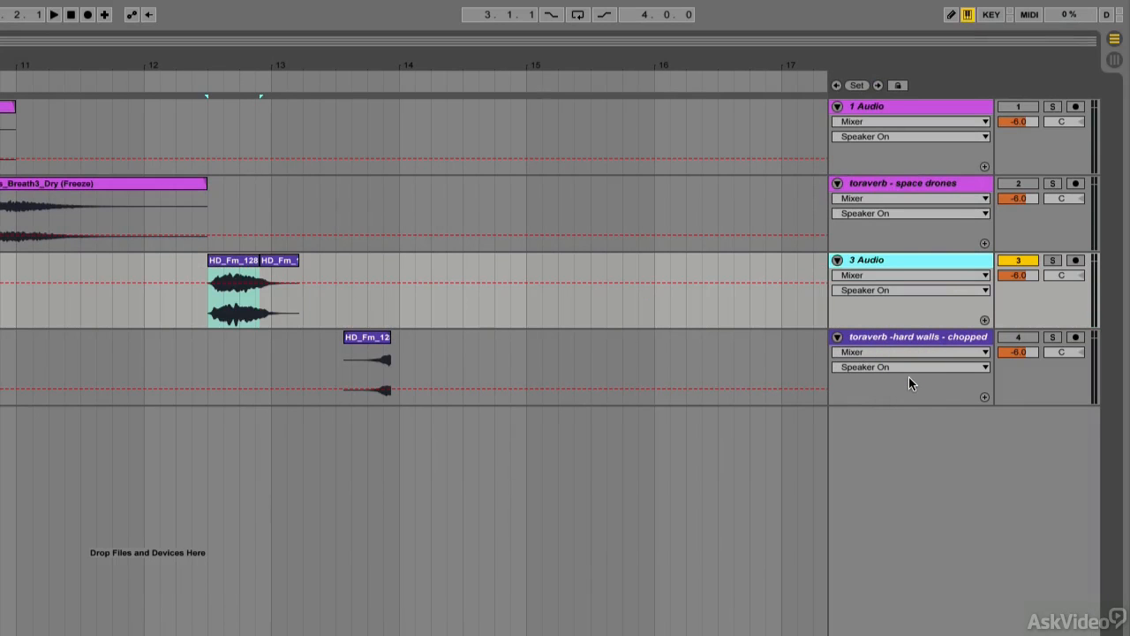
Consolidate the two flattened HD_Fm_128 pieces on the 3 Audio track into one clip and audition it reversed.
right_click(236, 266)
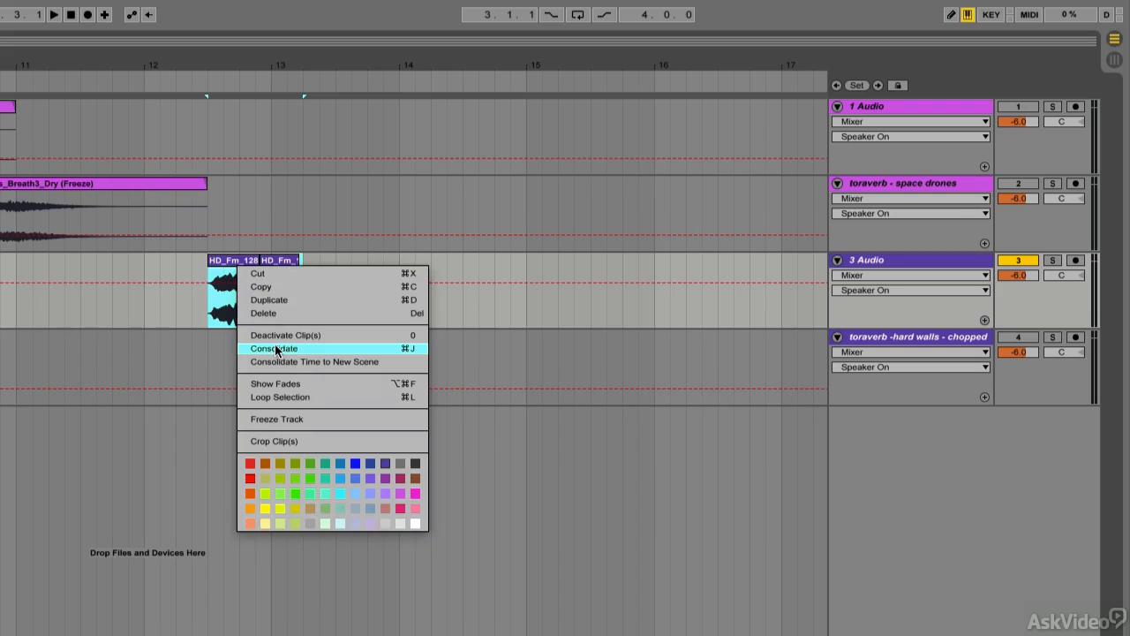
click(277, 348)
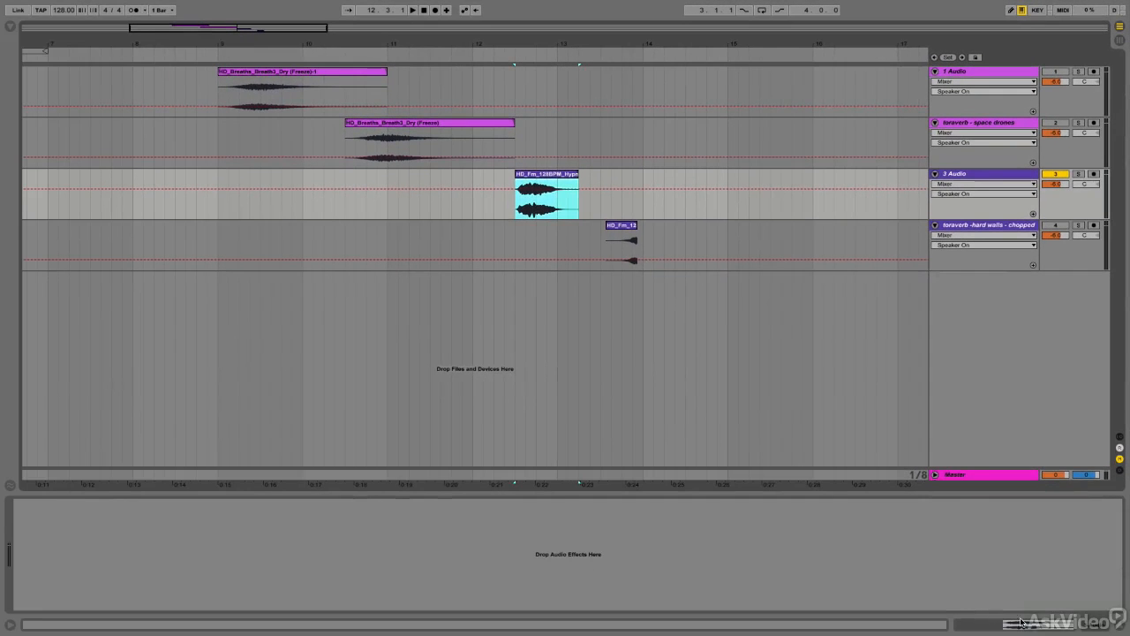
click(1043, 626)
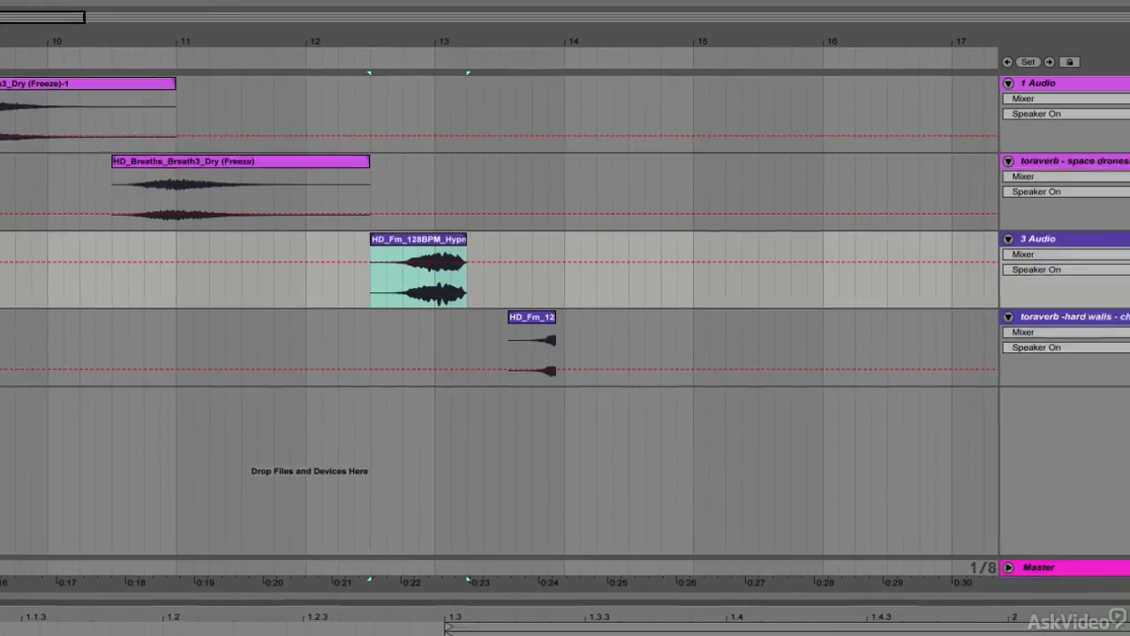
key(space)
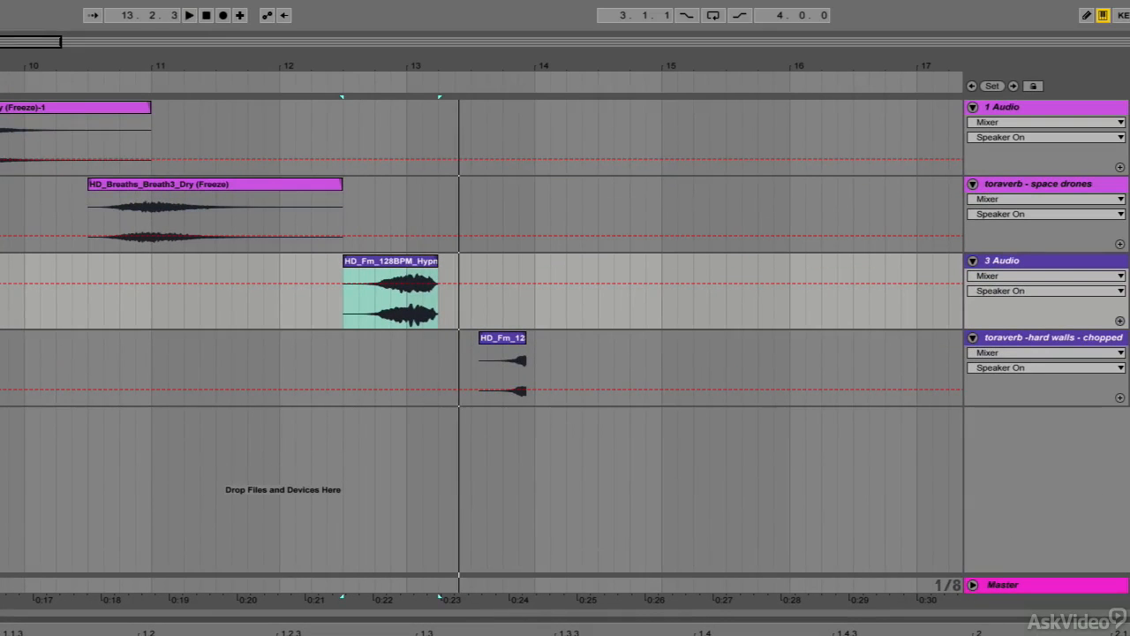
key(space)
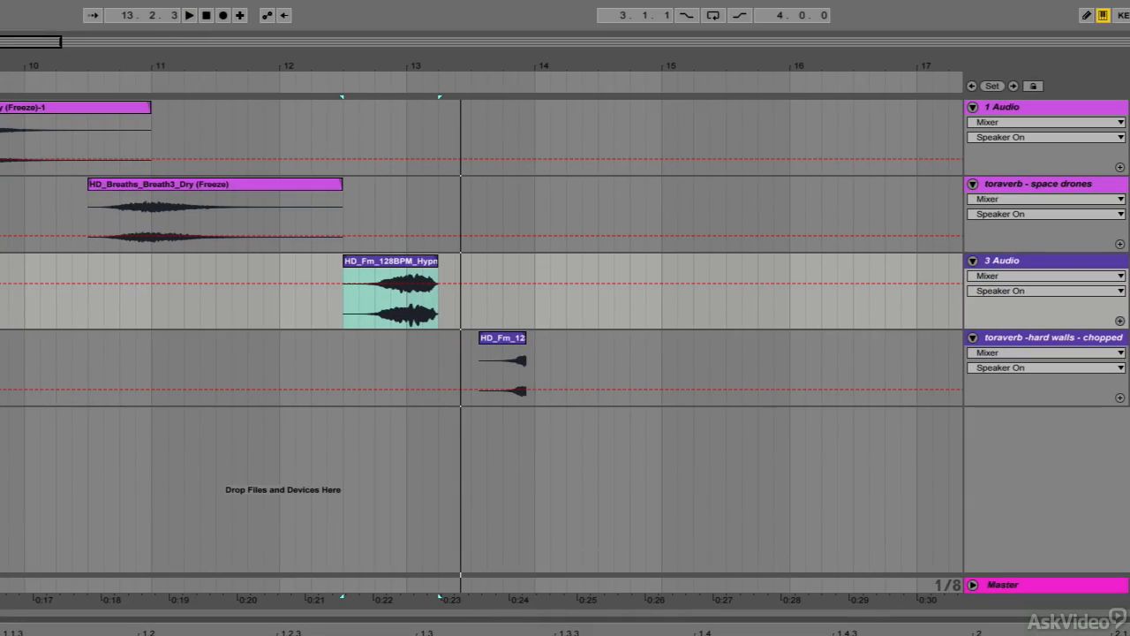
Remove the reversed 3 Audio clip's section from 13 to 13.2, then shorten its end further to between 12.4 and 13 while auditioning.
drag(395, 68, 395, 172)
drag(447, 304, 587, 309)
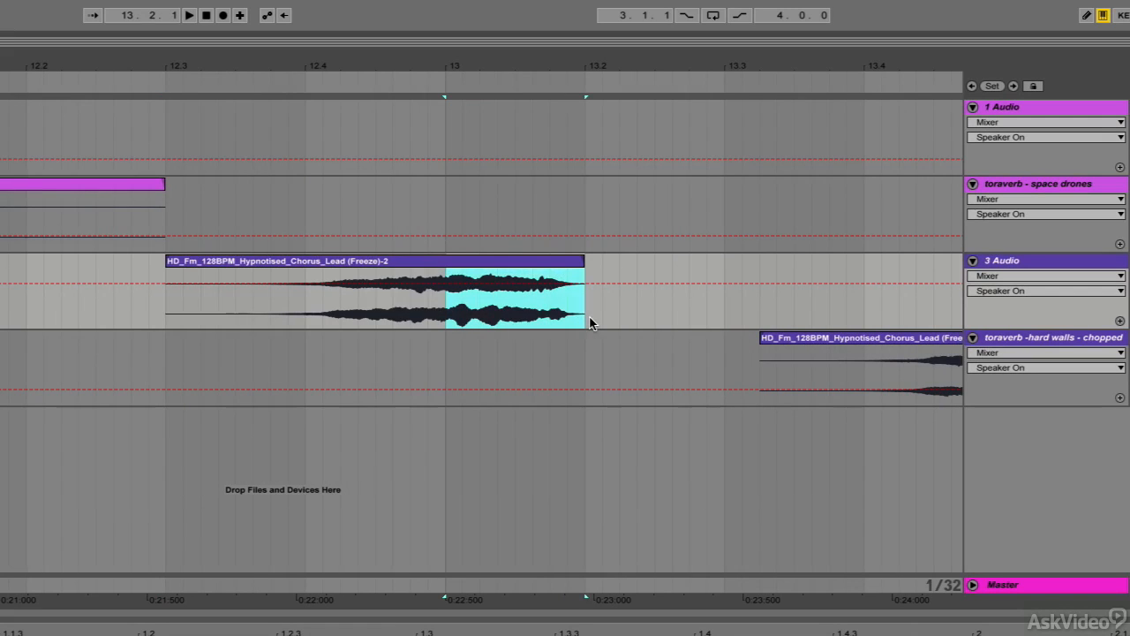
click(421, 263)
key(space)
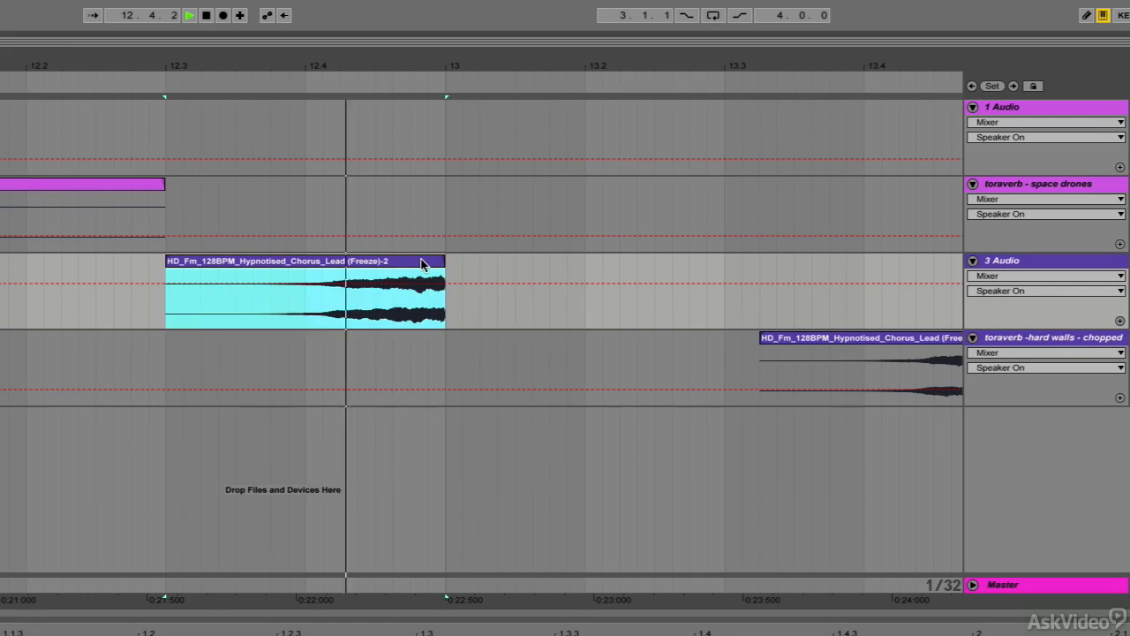
drag(444, 262, 393, 263)
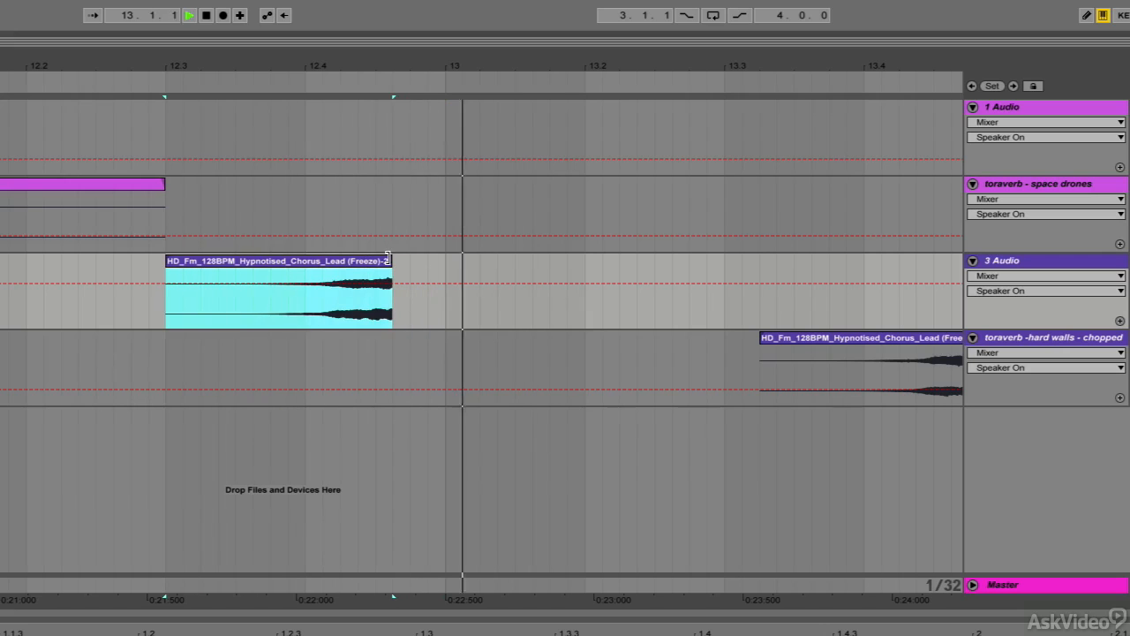
key(space)
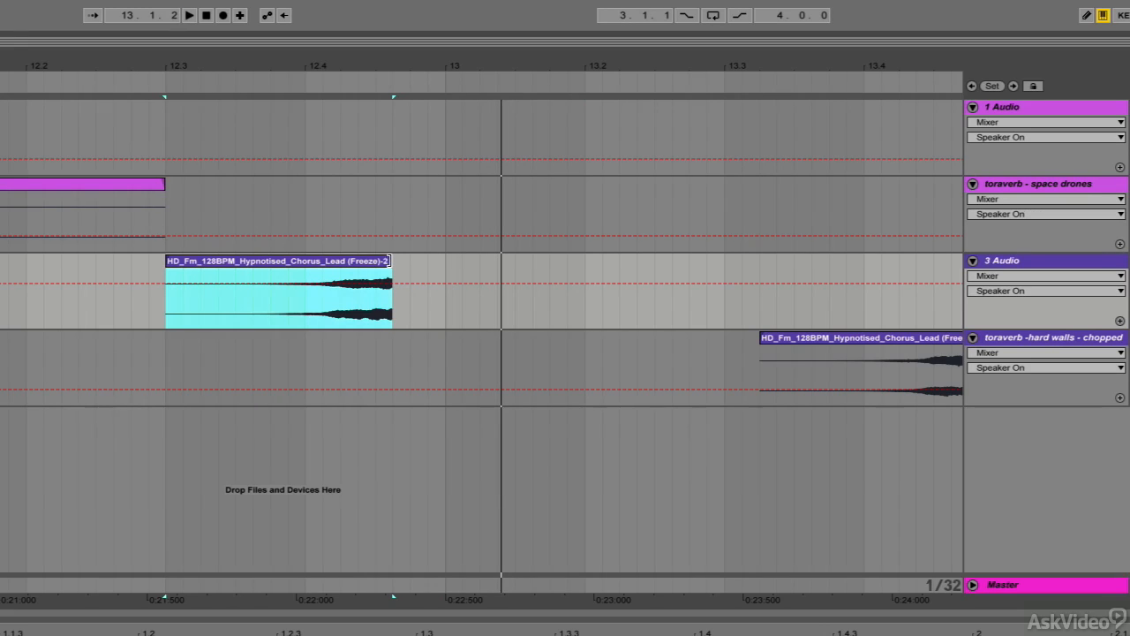
Display the 3 Audio track's fades and extend the clip's fade-in across nearly its whole length.
click(976, 277)
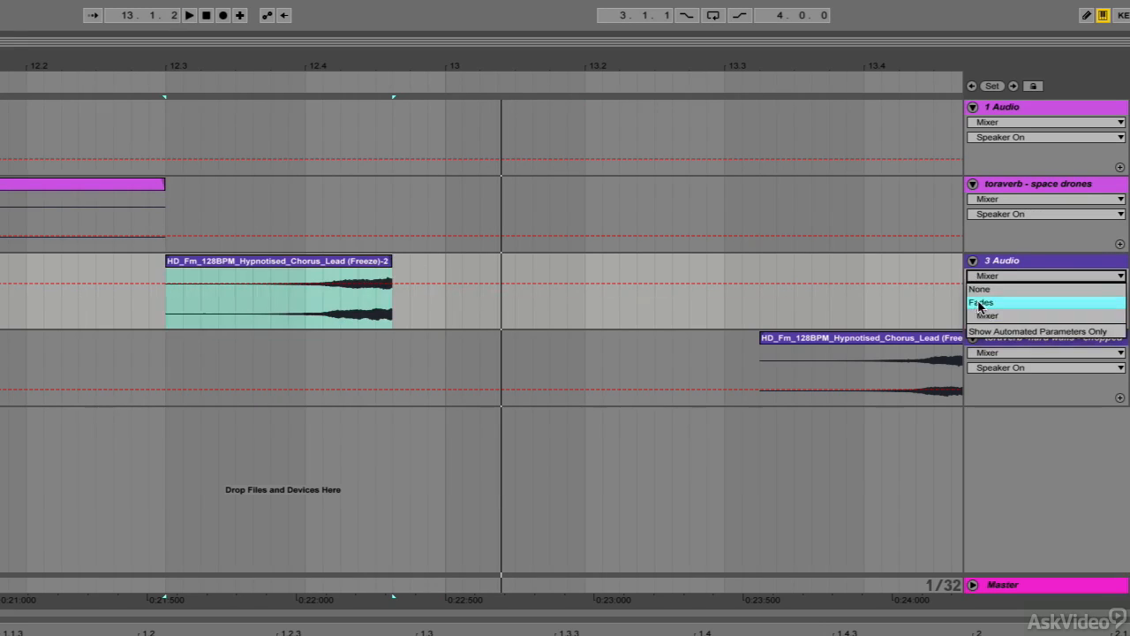
click(980, 302)
drag(169, 272, 385, 287)
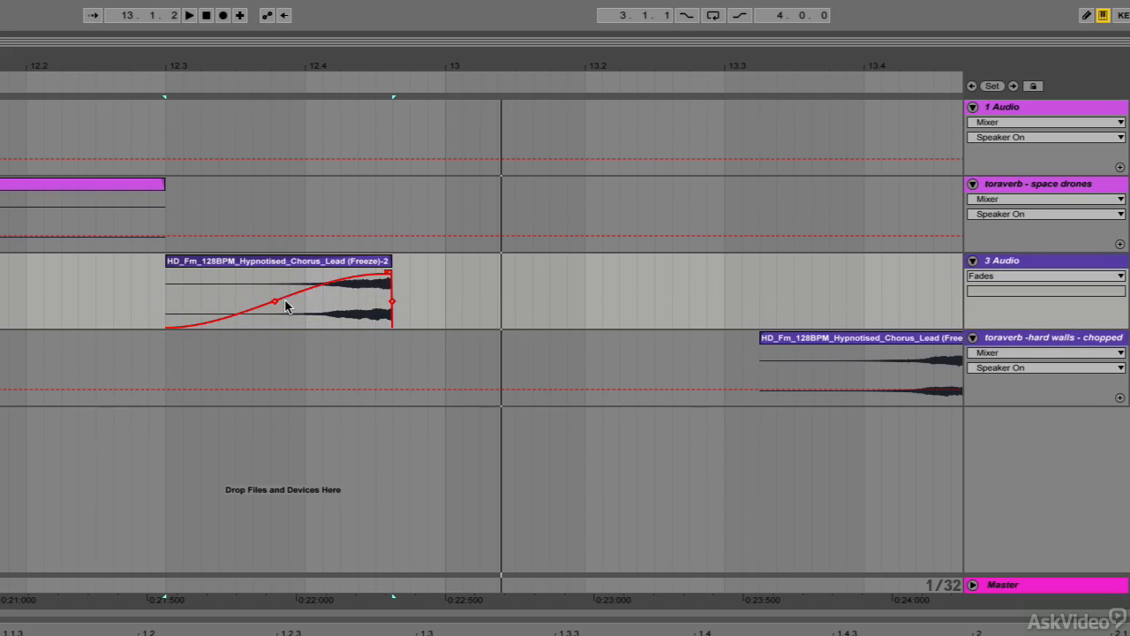
Audition steep and gentle fade-in curves on the 3 Audio clip, settling on one that stays low and rises sharply near the end.
drag(278, 304, 359, 323)
key(space)
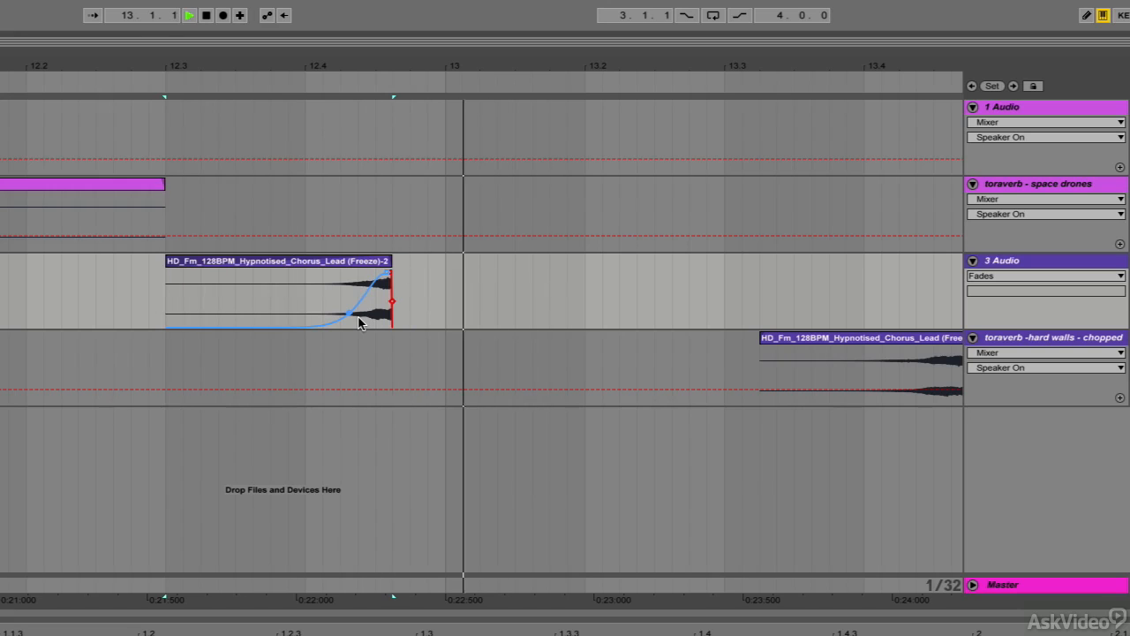
drag(359, 323, 251, 304)
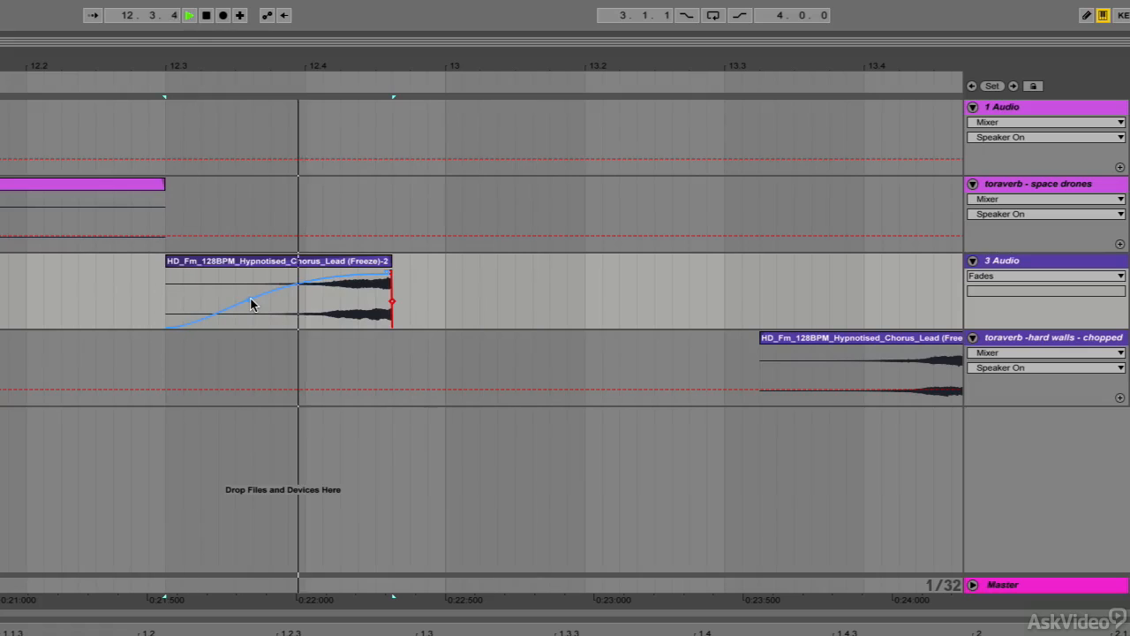
key(space)
drag(251, 304, 378, 336)
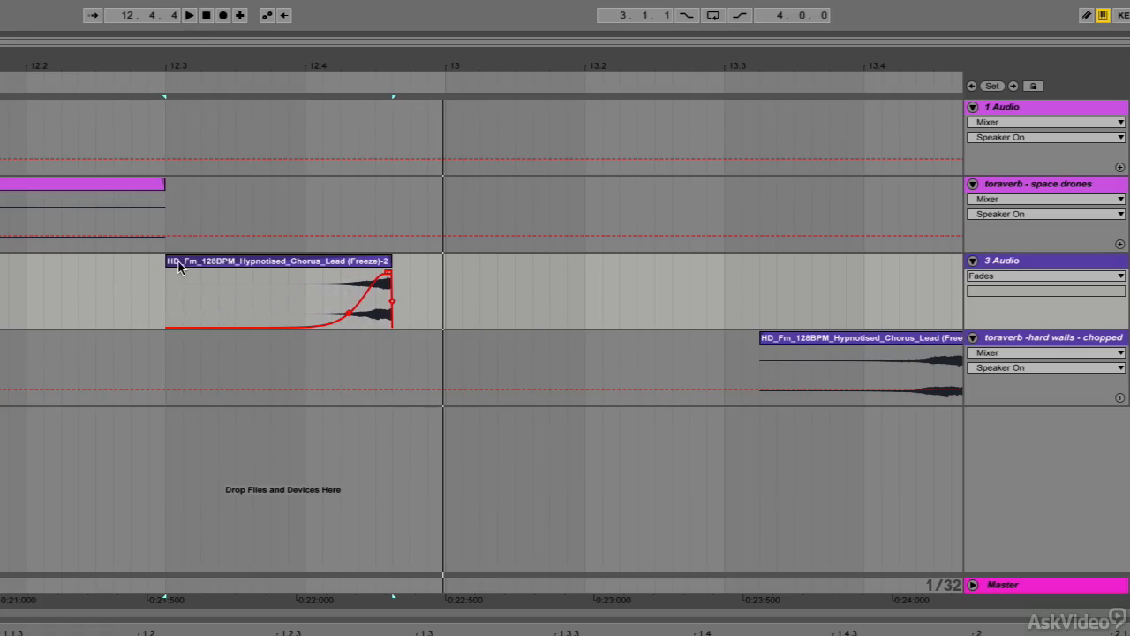
Trim about a 1/32 note off the start of the 3 Audio clip and audition the result.
mouse_move(178, 262)
mouse_down()
mouse_move(169, 264)
mouse_move(271, 278)
mouse_move(188, 271)
mouse_up()
key(space)
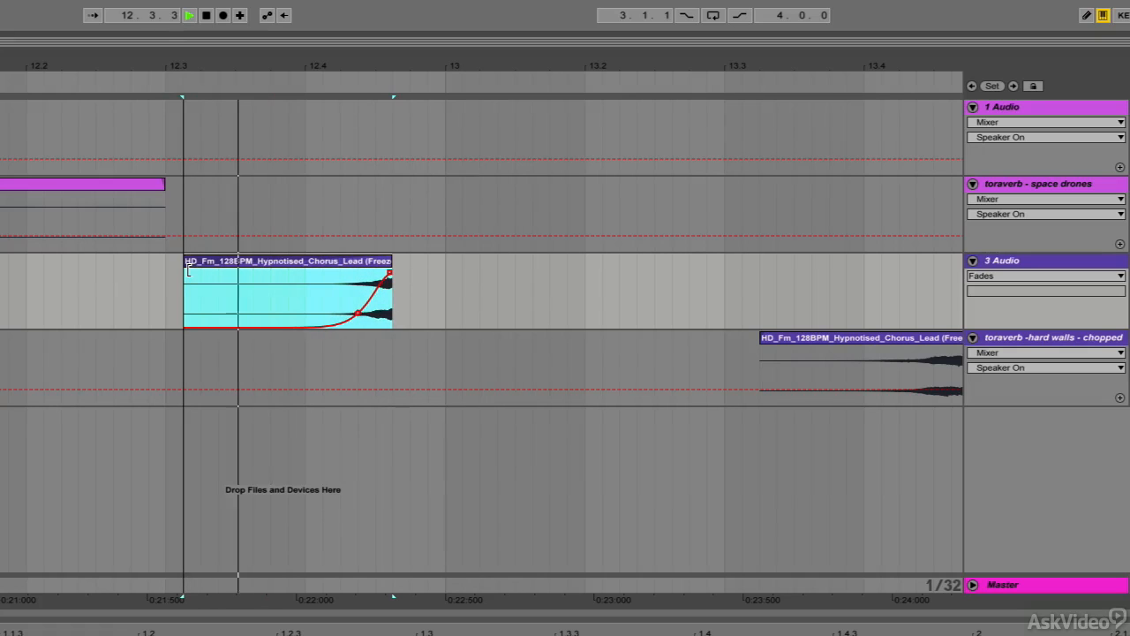
key(space)
key(space)
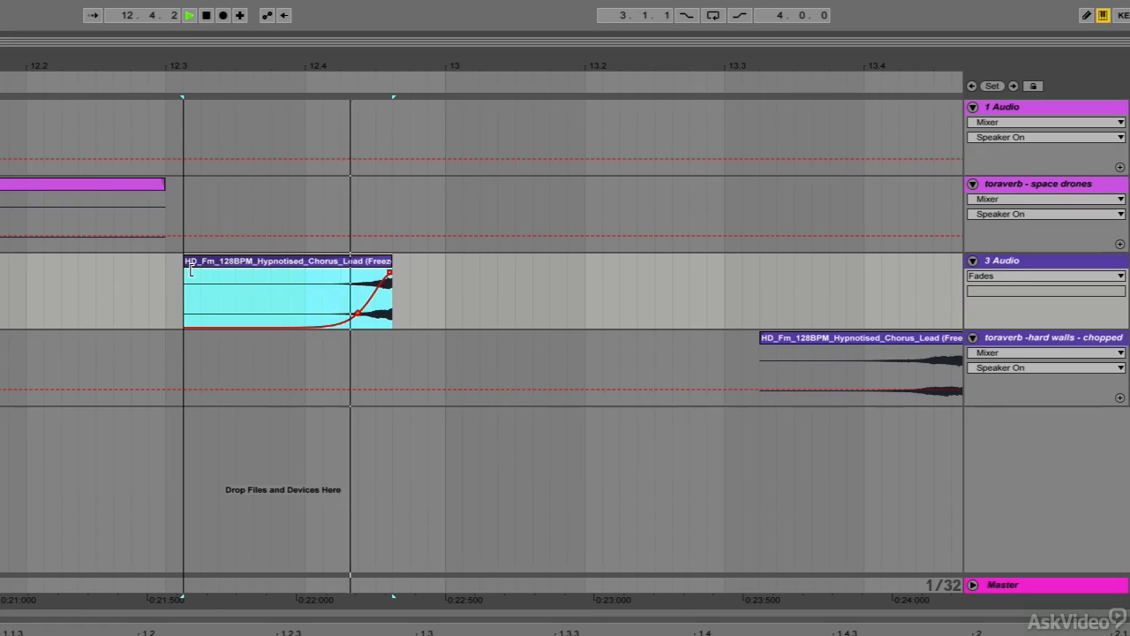